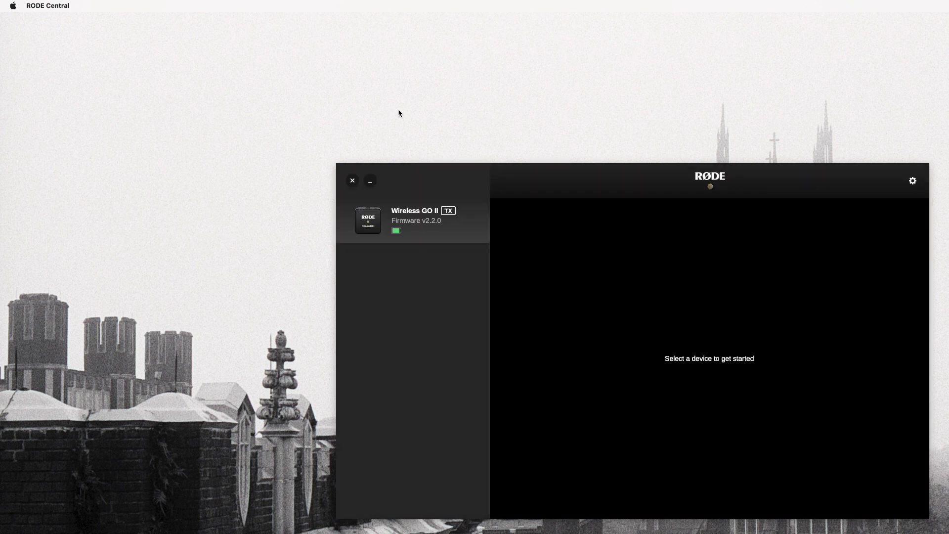
# Open the connected Wireless GO II transmitter's recordings and rename REC00002 as microphoneB
pyautogui.click(474, 221)
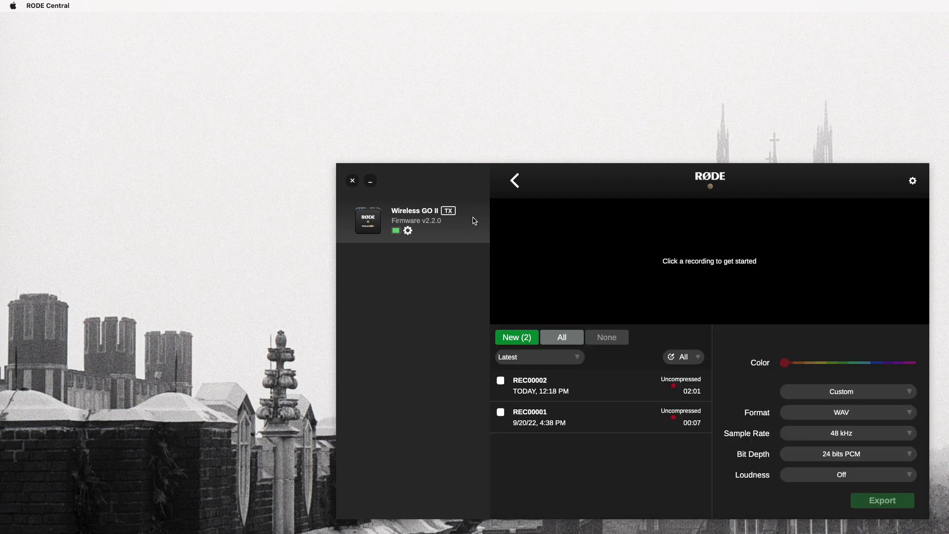
pyautogui.click(607, 392)
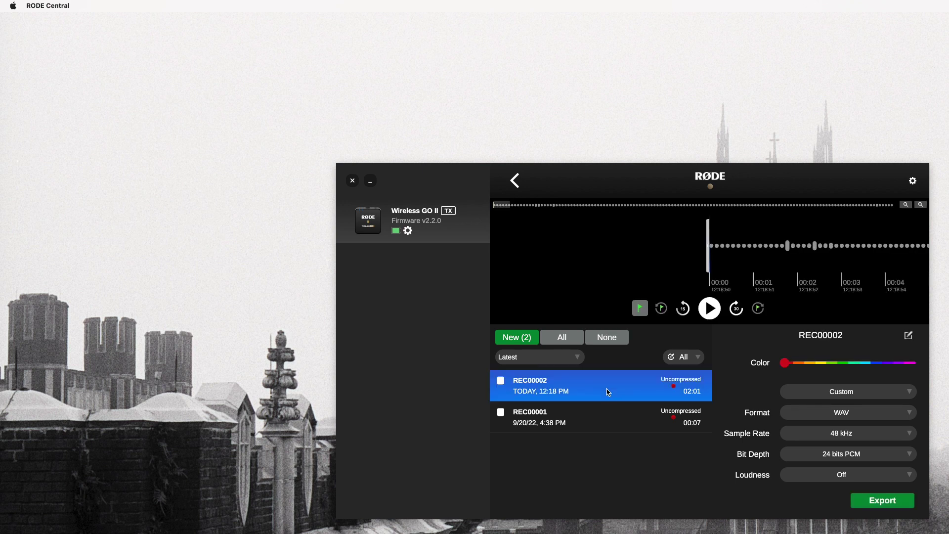
pyautogui.click(906, 504)
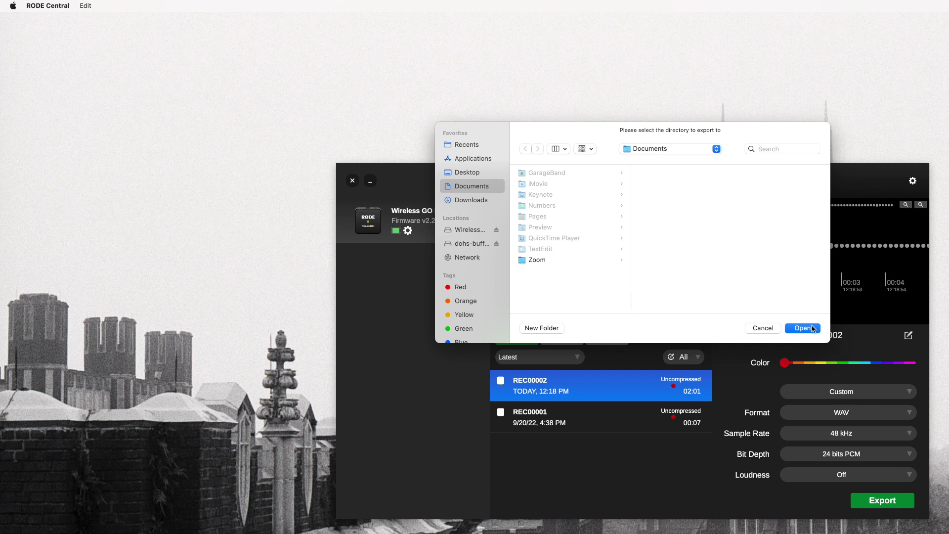
pyautogui.click(766, 329)
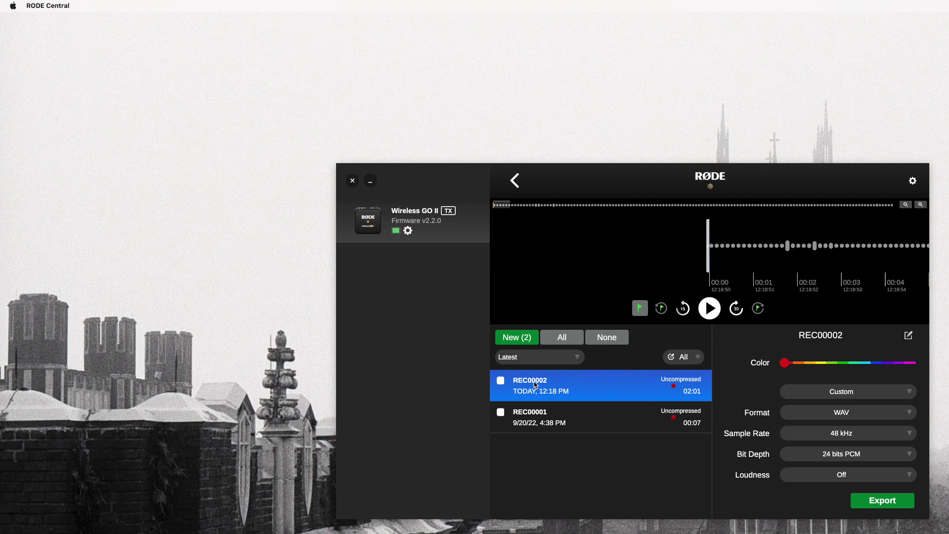
pyautogui.click(909, 336)
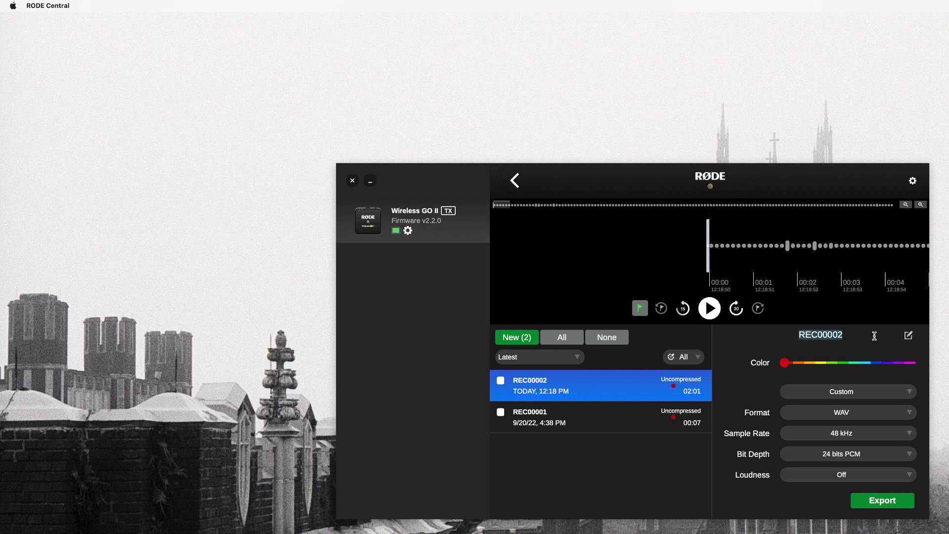
pyautogui.write('microphoneB')
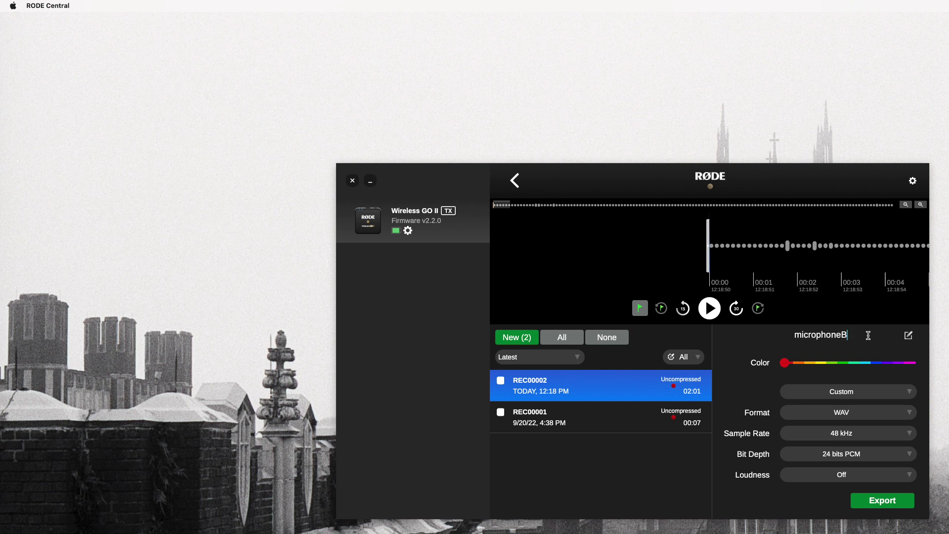
pyautogui.click(631, 392)
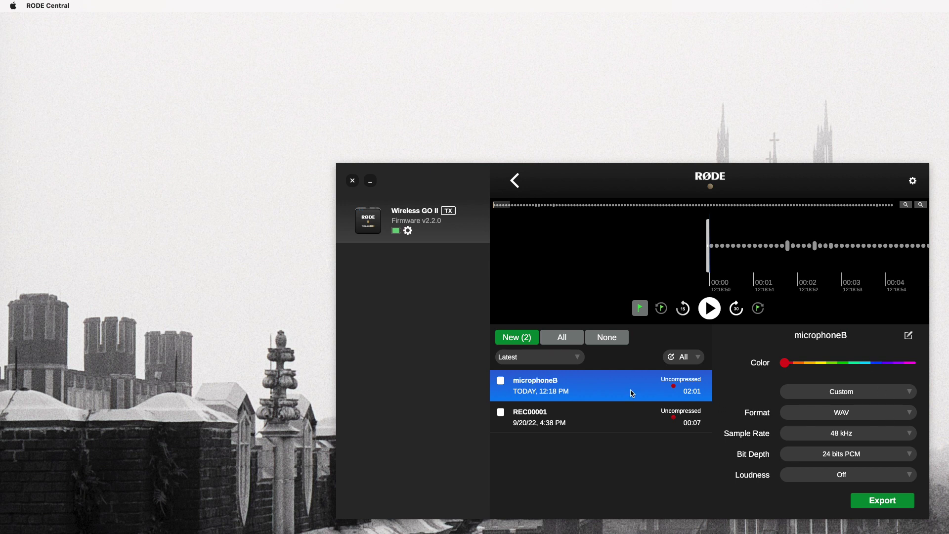
# Export the microphoneB recording to a new folder named "test audio files" on the dohs-buffalo12 drive
pyautogui.click(887, 501)
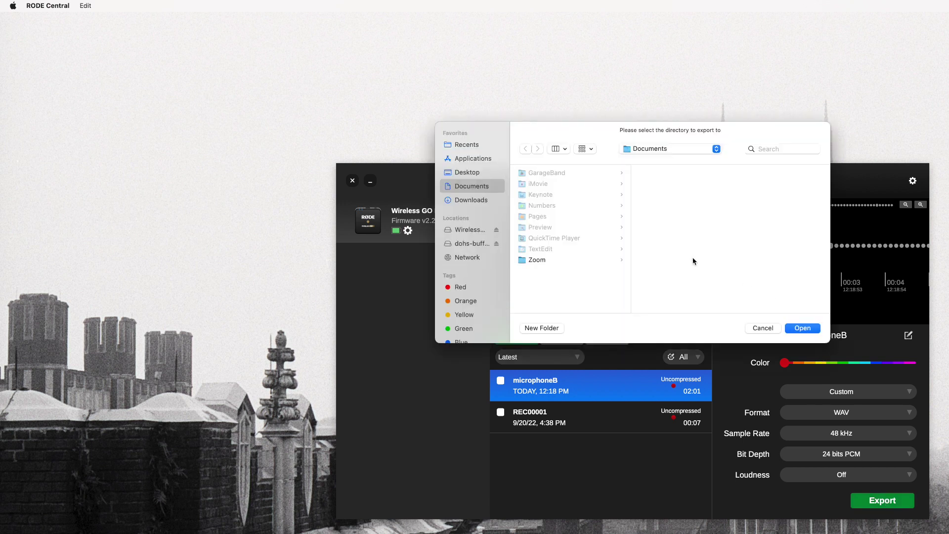
pyautogui.click(484, 245)
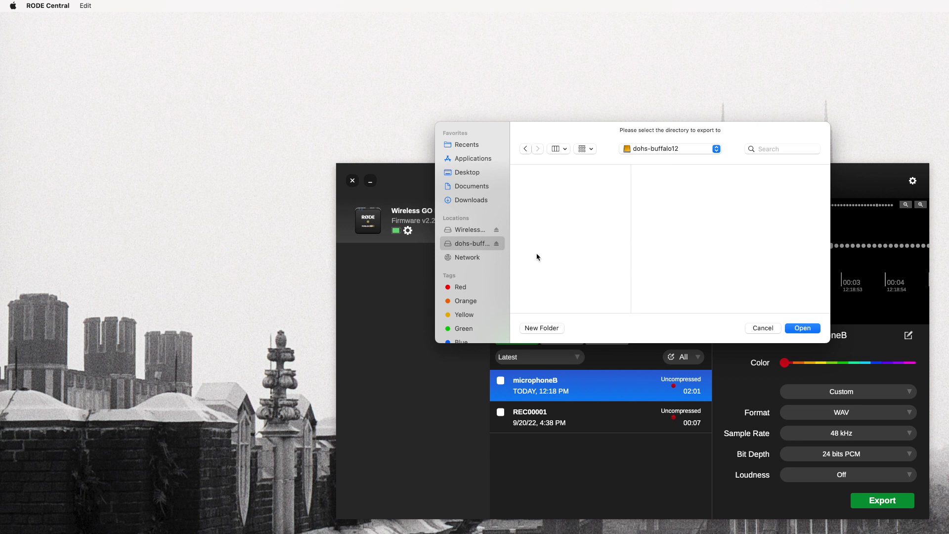
pyautogui.click(560, 327)
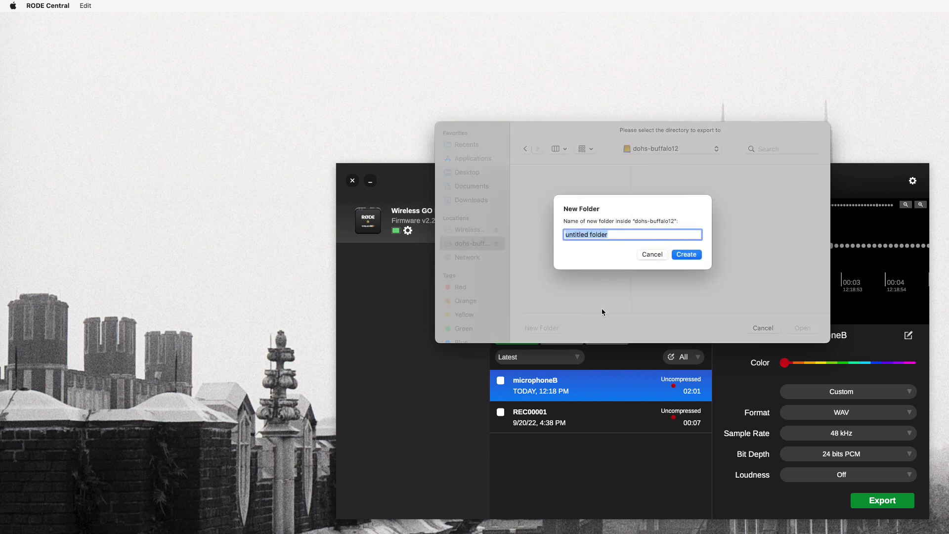
pyautogui.write('test autio files')
pyautogui.press('Return')
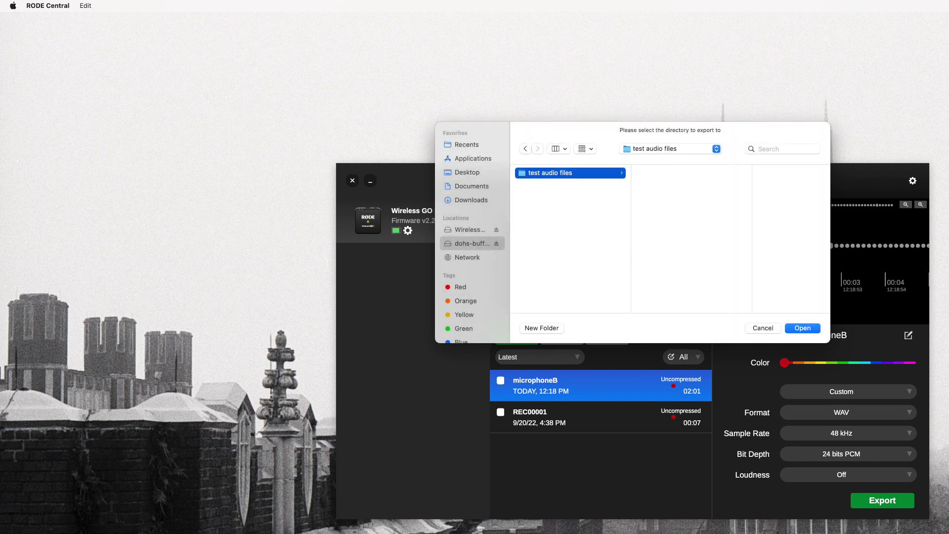
pyautogui.click(802, 329)
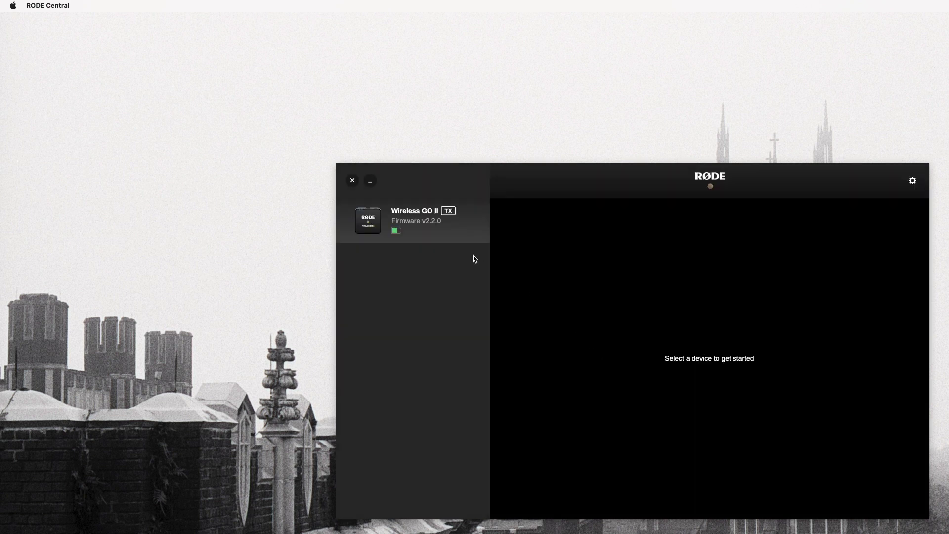
# Open the newly connected transmitter's two-minute recording from today and rename it as microphoneA
pyautogui.click(453, 238)
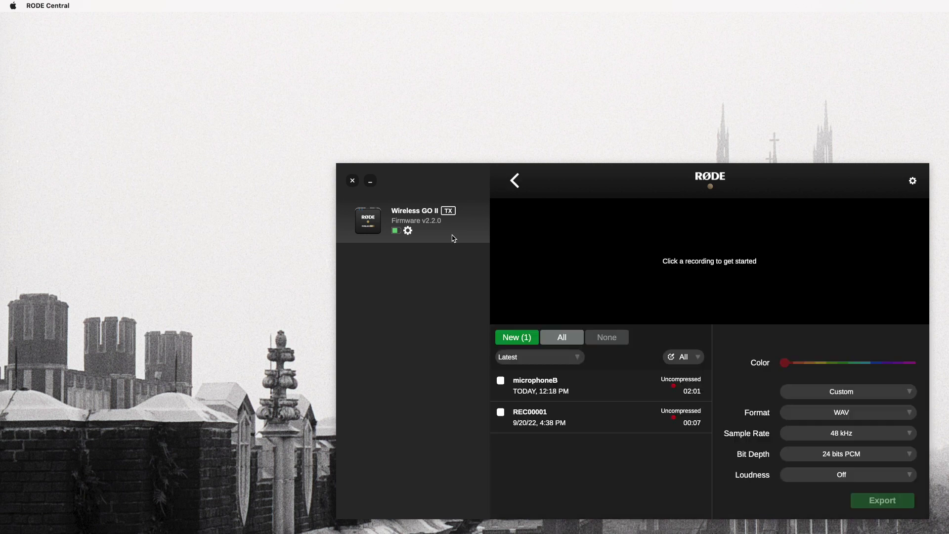
pyautogui.click(587, 388)
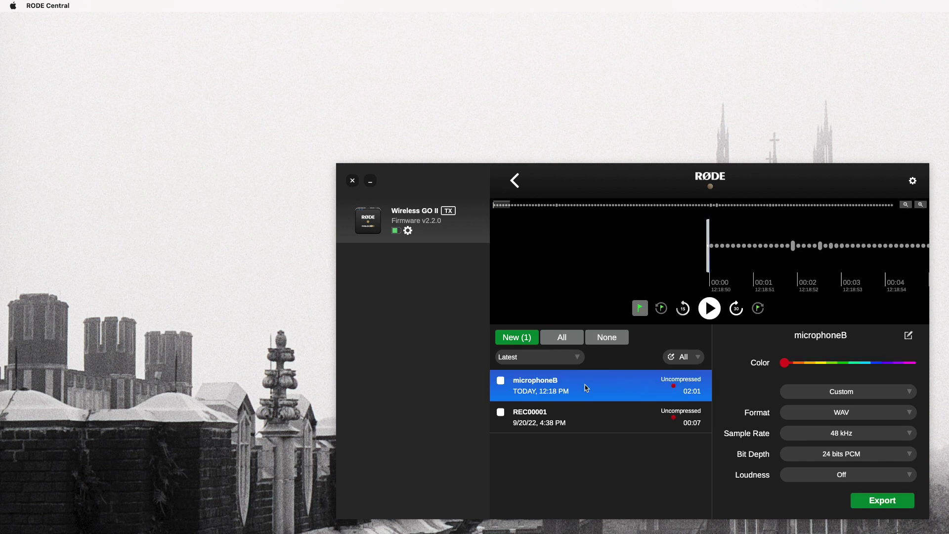
pyautogui.click(909, 336)
pyautogui.click(851, 336)
pyautogui.press('BackSpace')
pyautogui.write('A')
pyautogui.press('Return')
# Export the microphoneA recording to the "test audio files" folder on dohs-buffalo12 and dismiss the export dialog
pyautogui.click(893, 502)
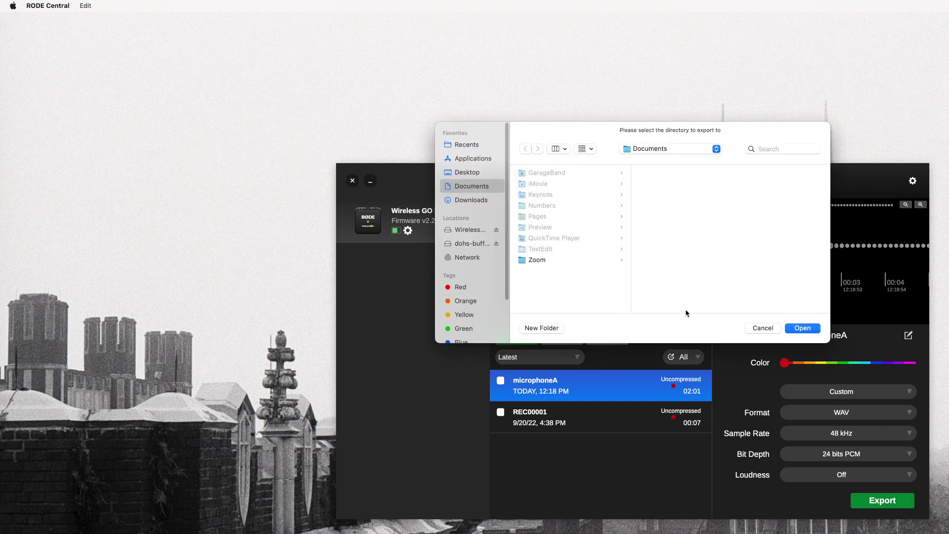
pyautogui.click(476, 244)
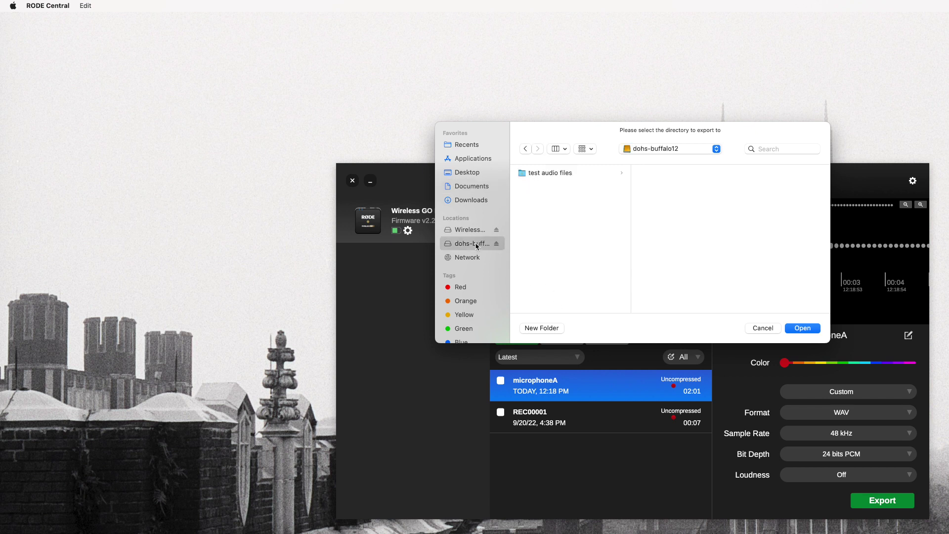
pyautogui.click(559, 176)
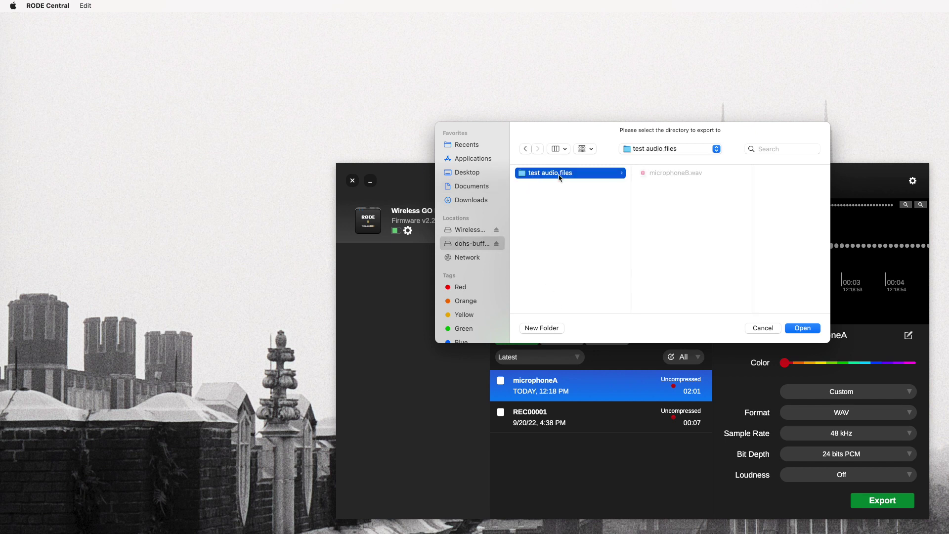
pyautogui.click(802, 329)
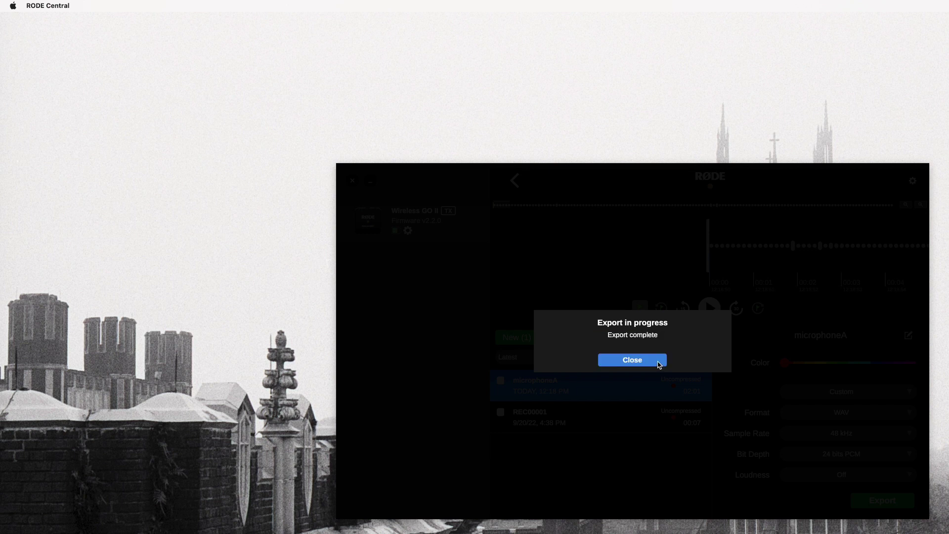
pyautogui.click(632, 360)
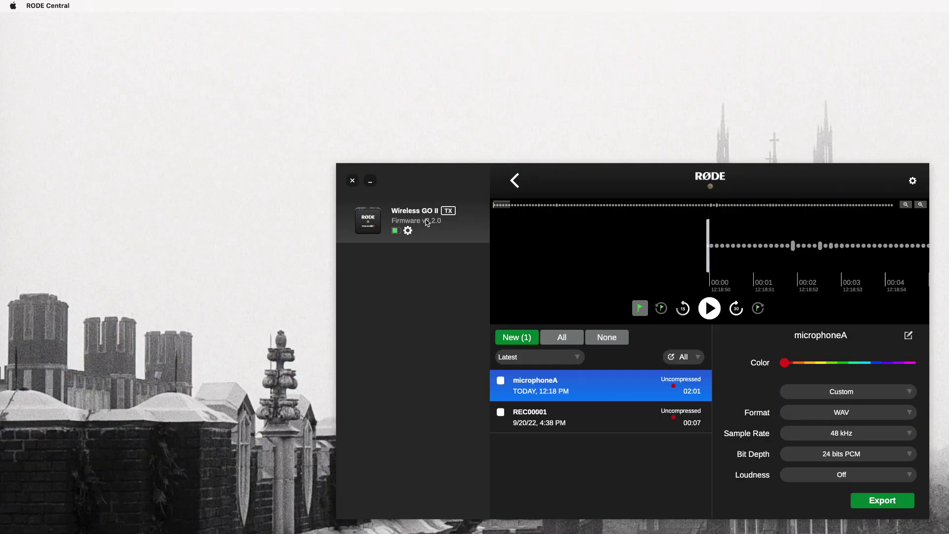
# Close RODE Central and open the "test audio files" folder on the dohs-buffalo12 drive in Finder
pyautogui.click(353, 181)
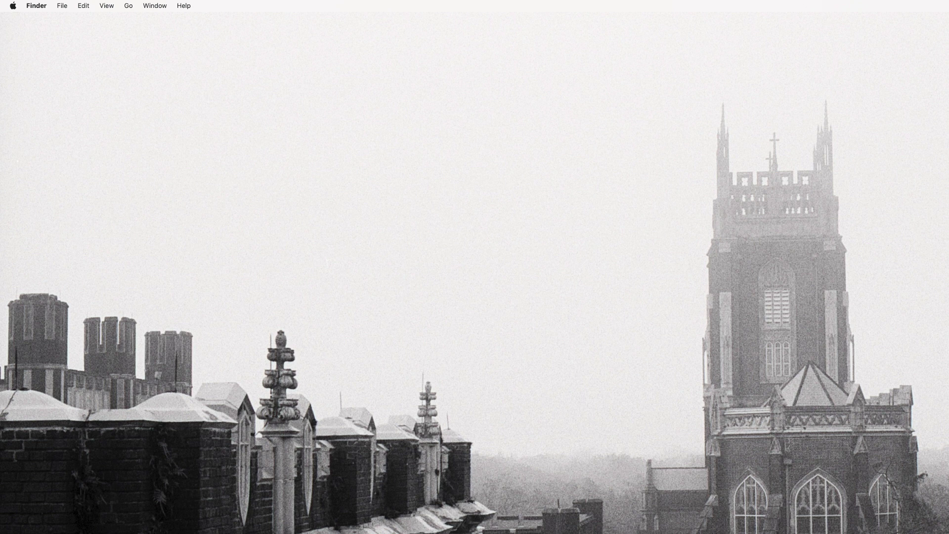
pyautogui.moveTo(799, 205); pyautogui.dragTo(746, 205)
pyautogui.doubleClick(745, 205)
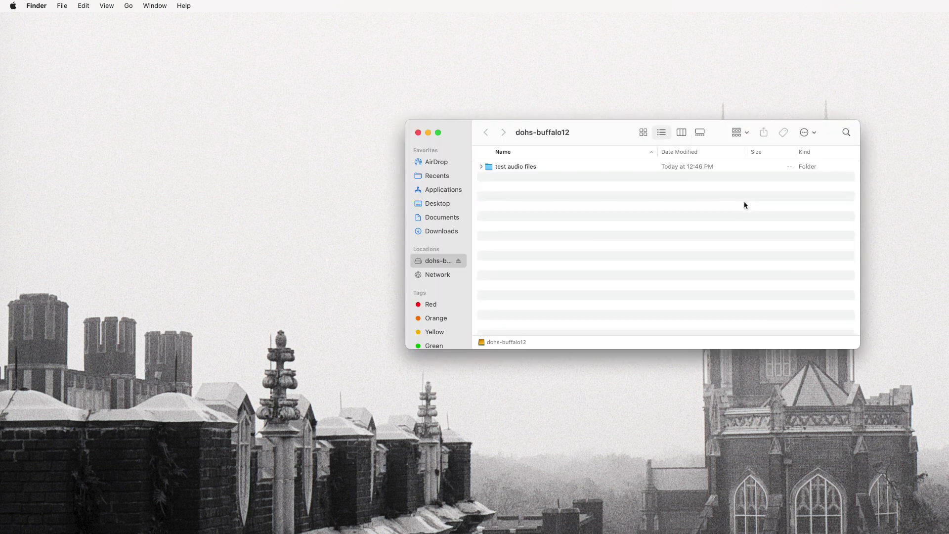
pyautogui.doubleClick(521, 169)
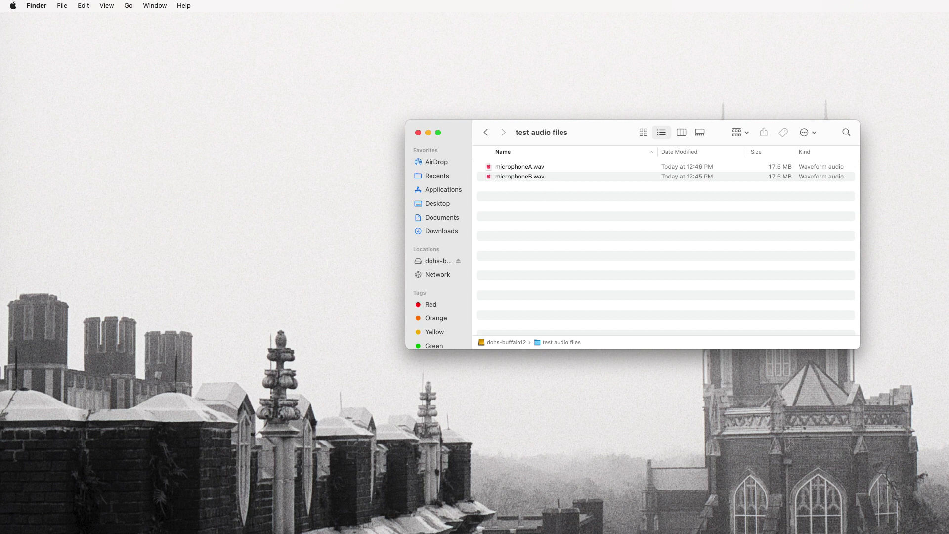
# Copy "9-21-22, 12-20 PM.wav" and image0.jpeg from the desktop into the "test audio files" folder
pyautogui.moveTo(948, 236); pyautogui.dragTo(572, 216)
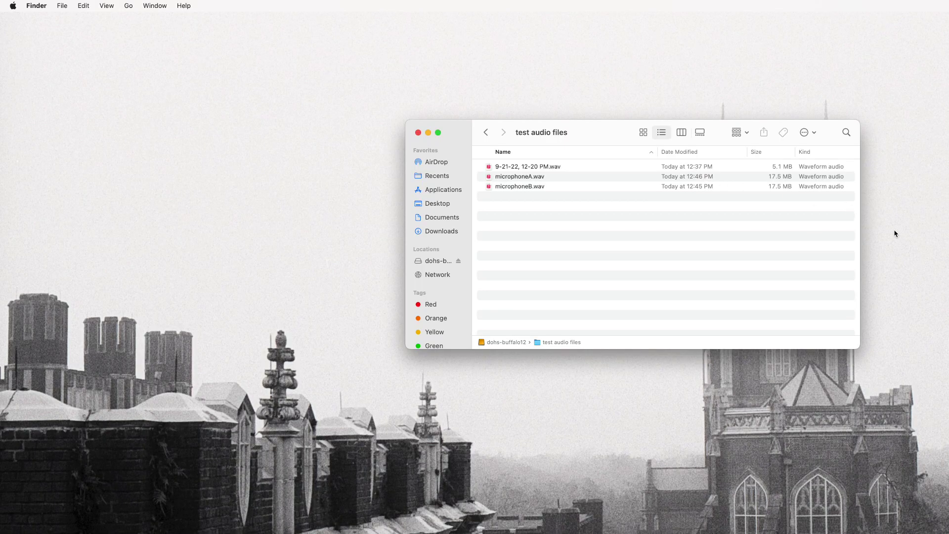
pyautogui.moveTo(947, 265); pyautogui.dragTo(572, 214)
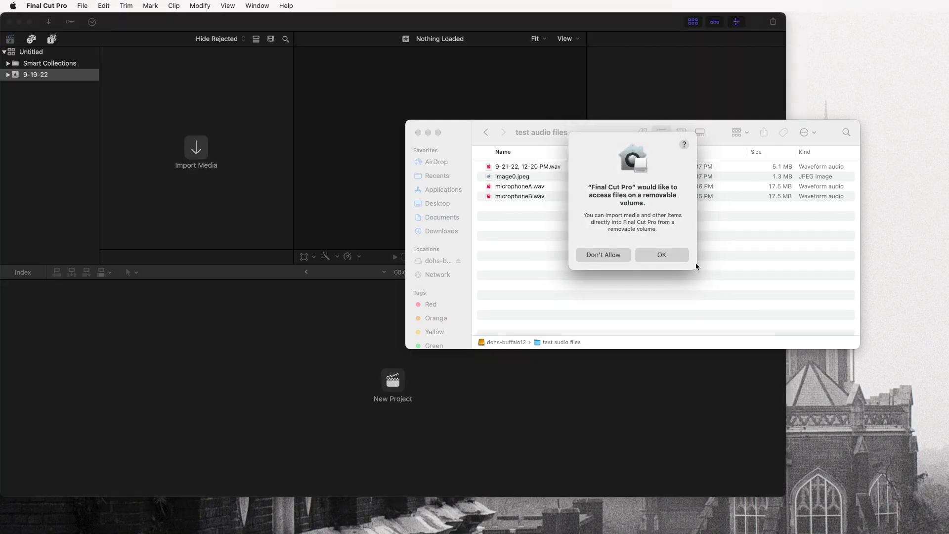
# Allow Final Cut Pro to access the removable volume and create a library named "test audio project" on the dohs-buffalo12 drive
pyautogui.click(668, 255)
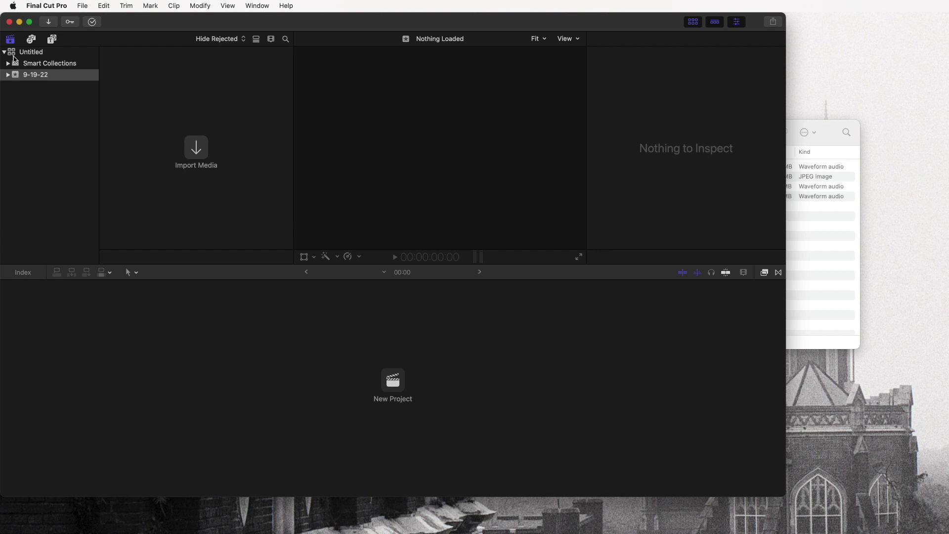
pyautogui.click(34, 56)
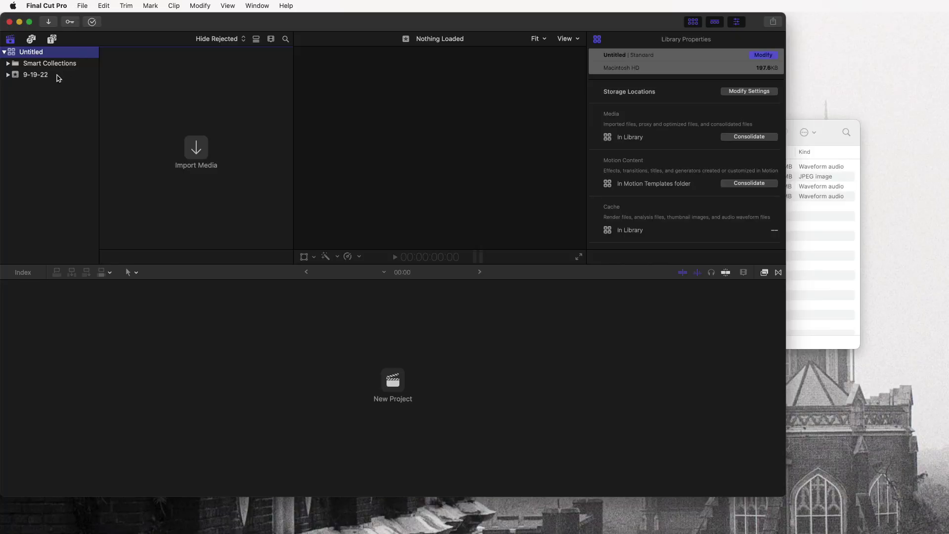
pyautogui.click(82, 5)
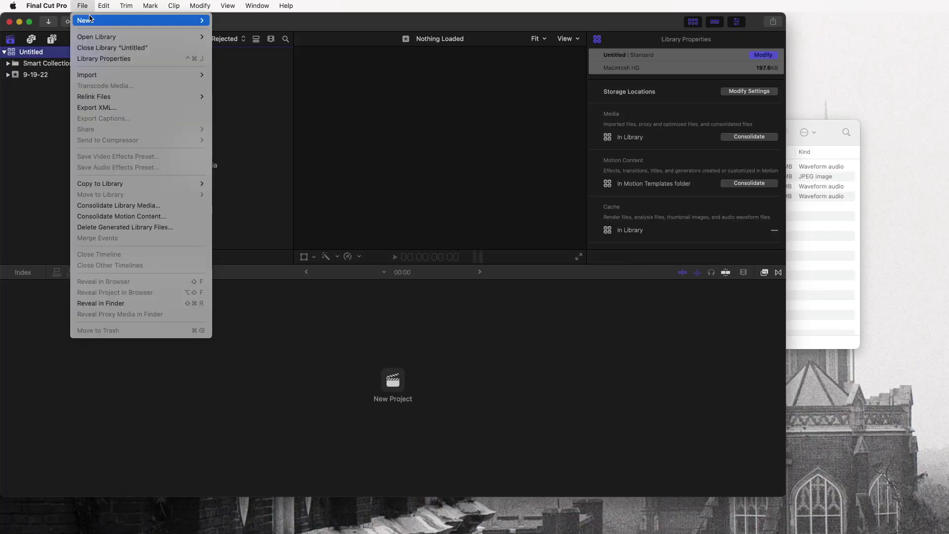
pyautogui.moveTo(95, 20)
pyautogui.click(241, 42)
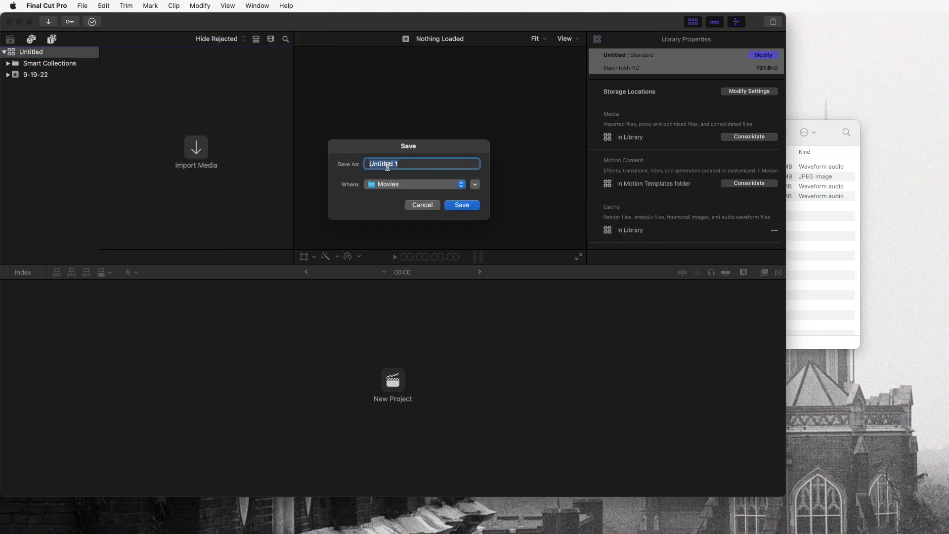
pyautogui.click(462, 186)
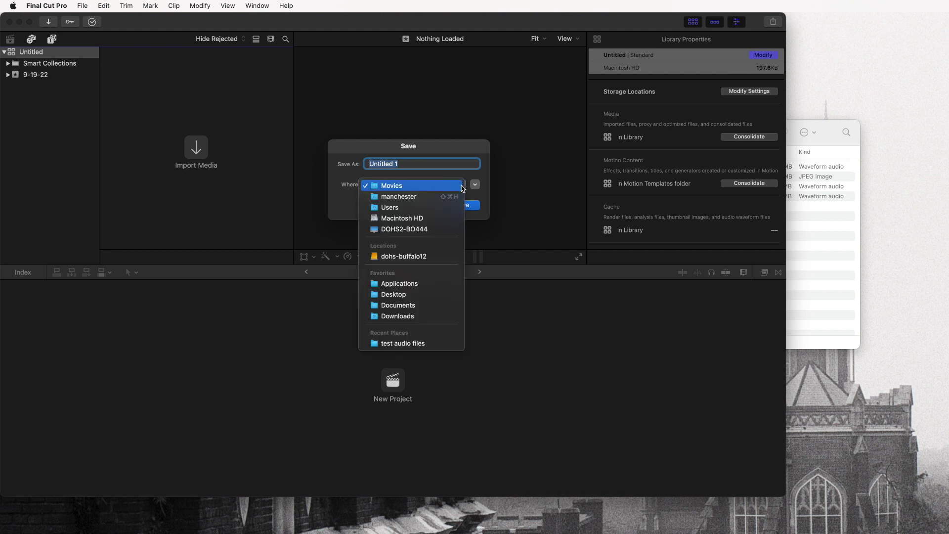
pyautogui.click(442, 257)
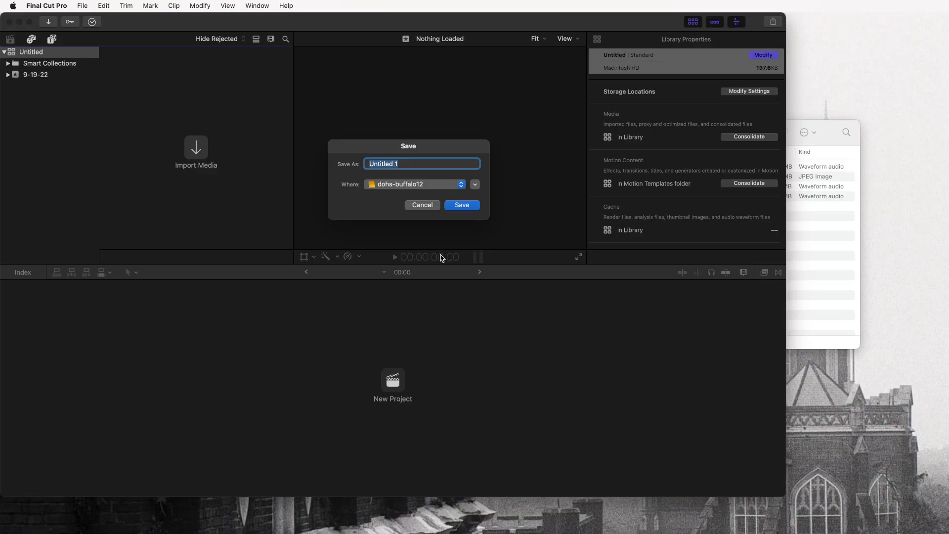
pyautogui.write('tes')
pyautogui.press('Return')
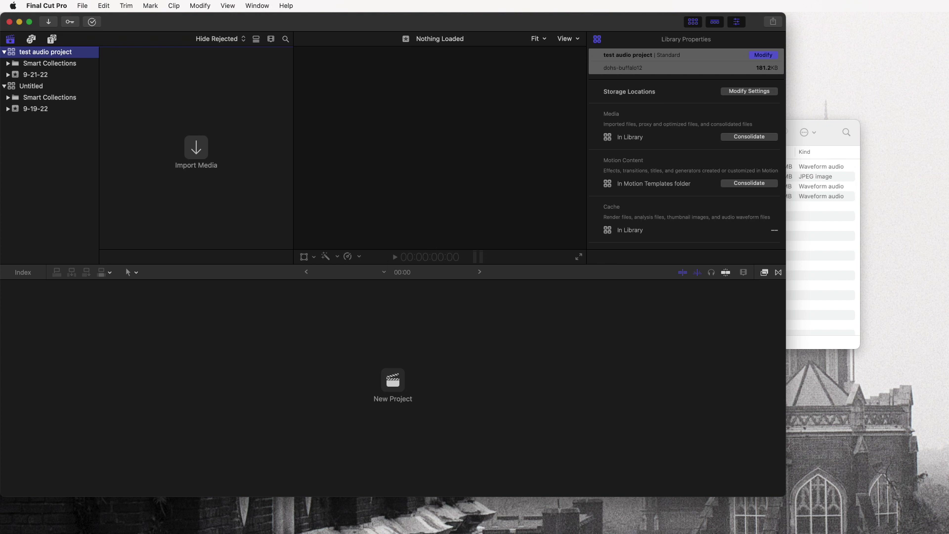
# Switch to Finder and go up to the dohs-buffalo12 drive's main folder to check for the new library
pyautogui.press('super+Tab')
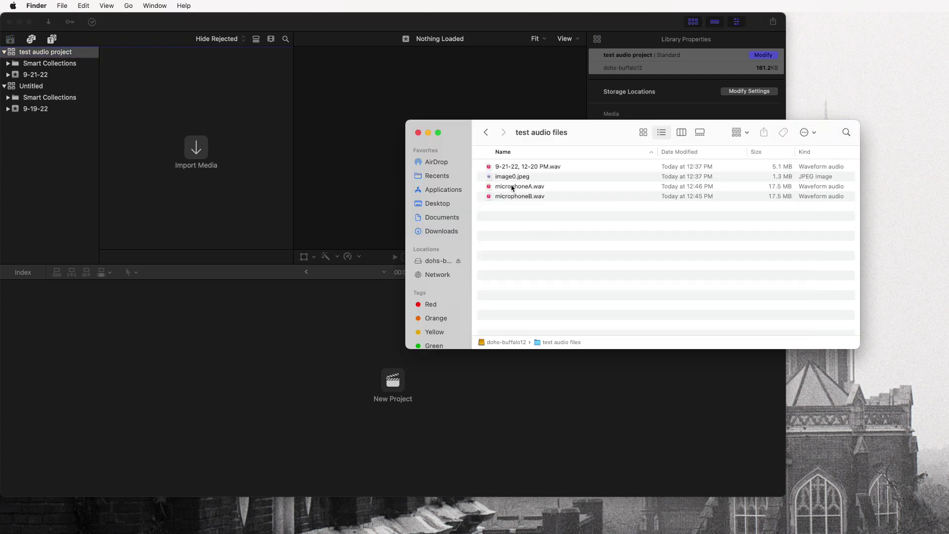
pyautogui.moveTo(461, 139); pyautogui.dragTo(404, 131)
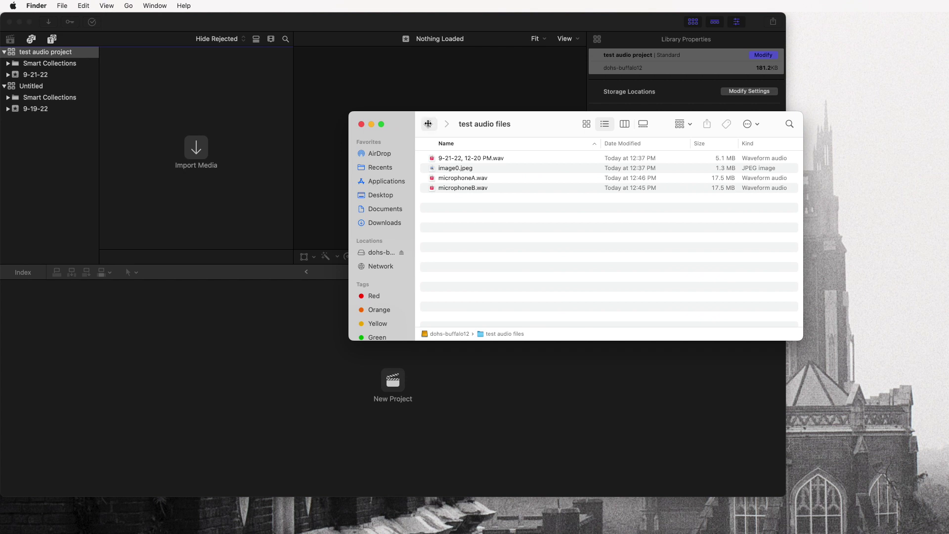
pyautogui.click(428, 126)
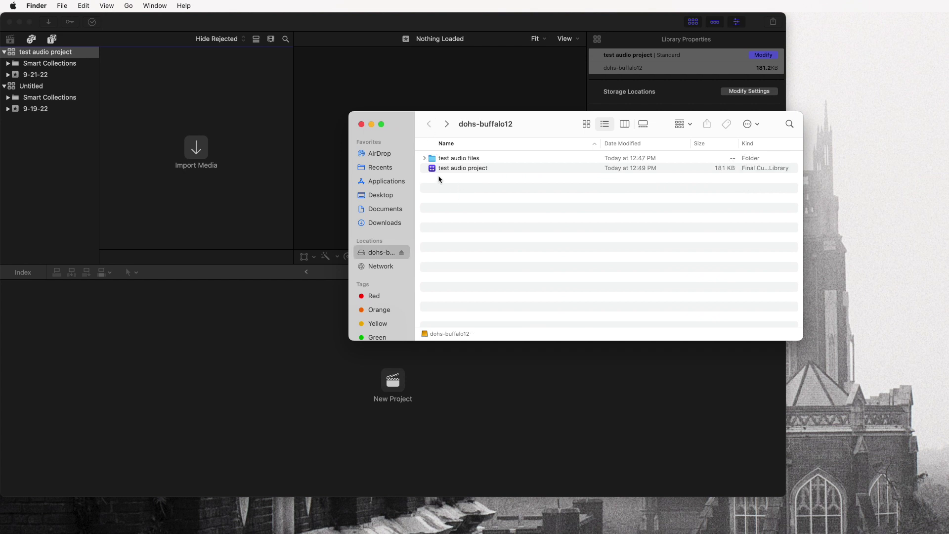
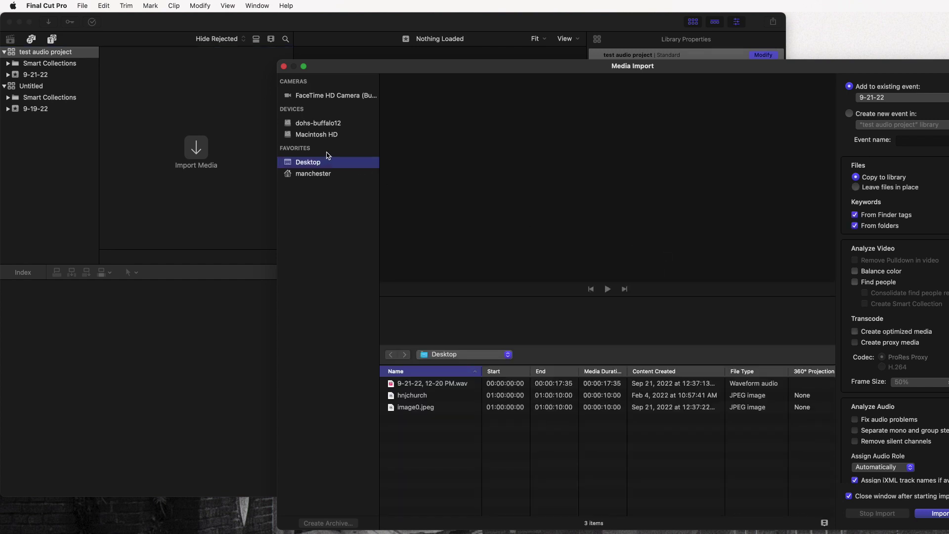
# Import all four files from the "test audio files" folder on dohs-buffalo12 into the 9-21-22 event, copying them to the library
pyautogui.click(329, 127)
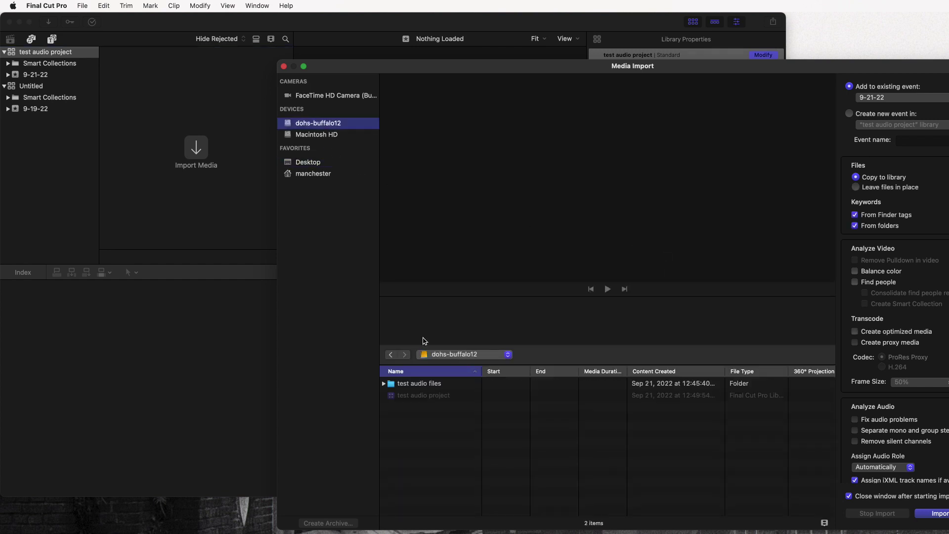
pyautogui.click(424, 389)
pyautogui.doubleClick(423, 389)
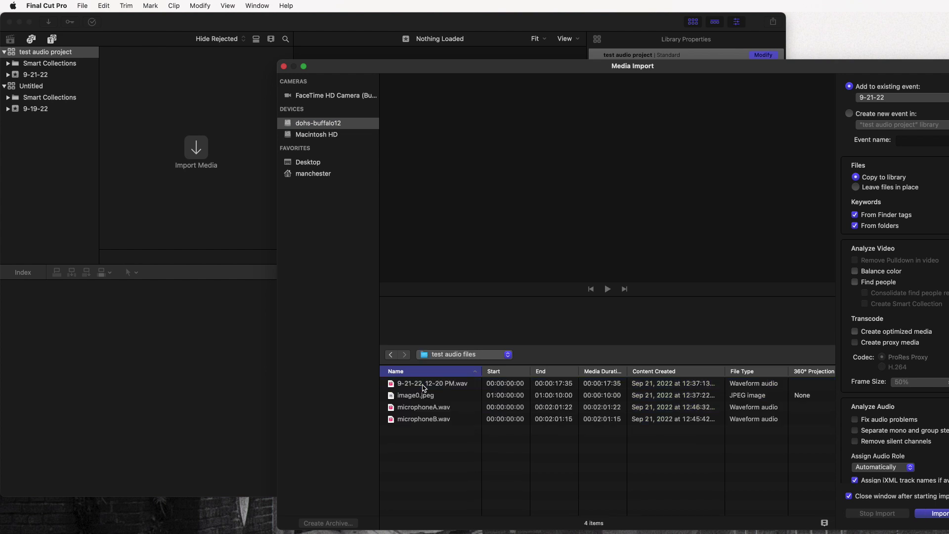
pyautogui.click(424, 385)
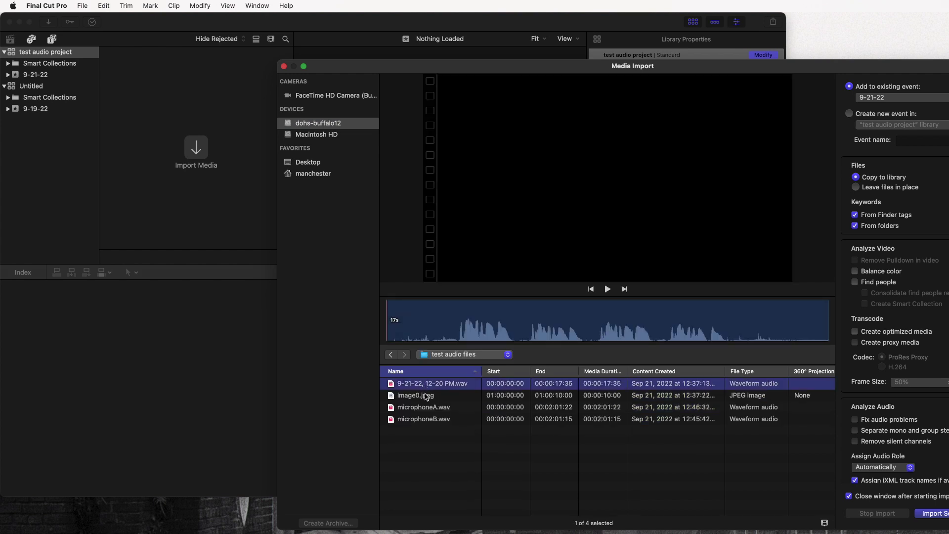
pyautogui.keyDown('shift'); pyautogui.click(428, 419); pyautogui.keyUp('shift')
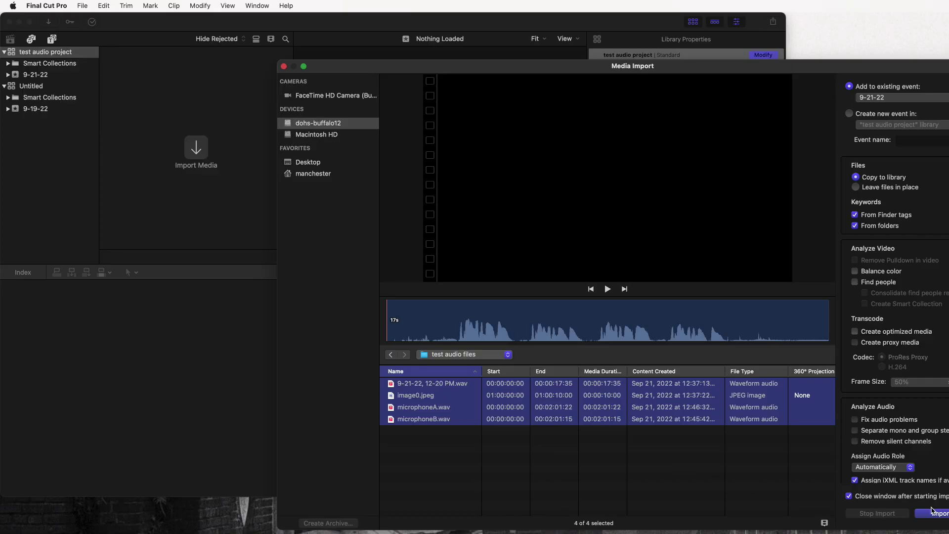
pyautogui.click(938, 515)
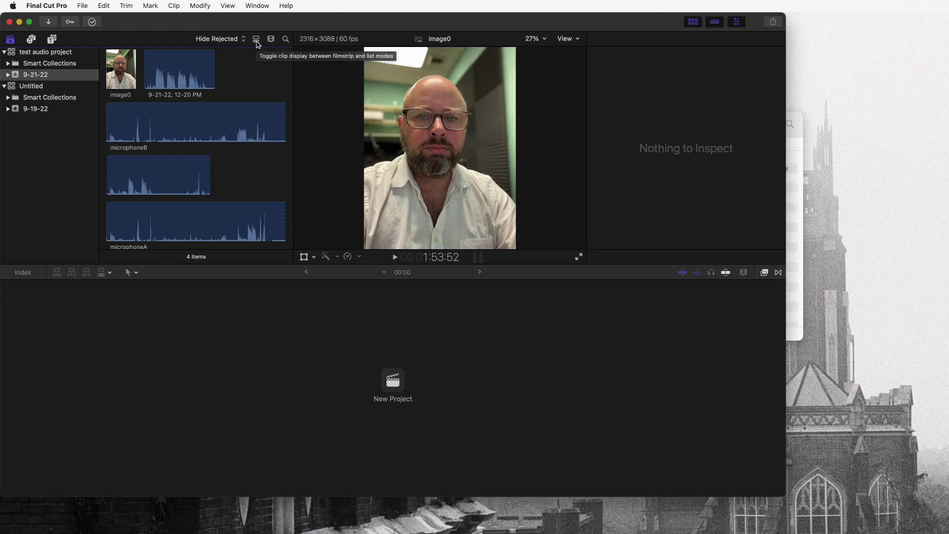
# Show the 9-21-22 event's clips as a list and look through the three audio clips
pyautogui.click(257, 44)
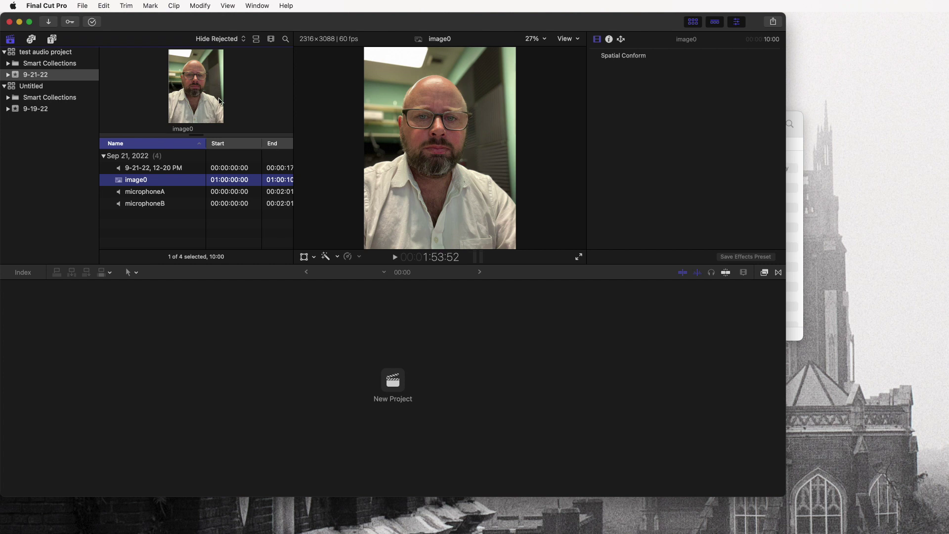
pyautogui.click(178, 169)
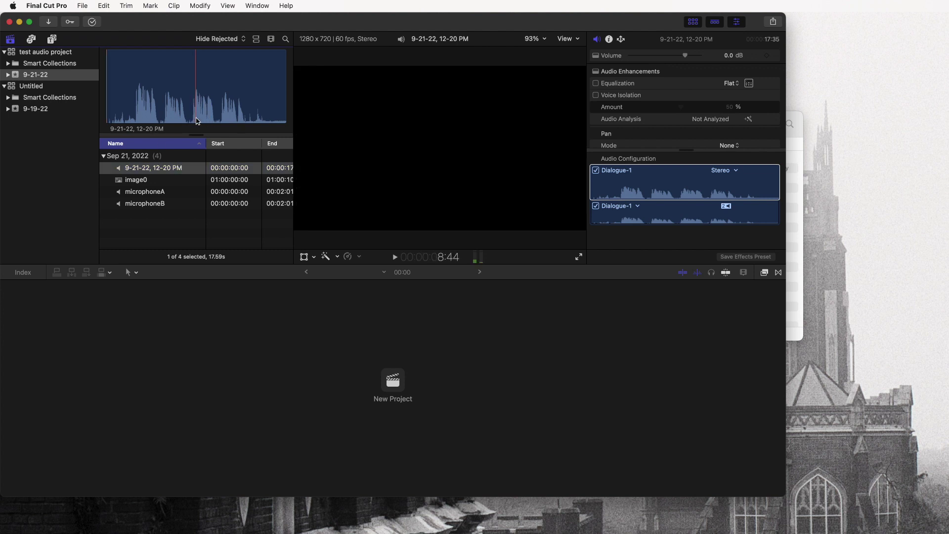
pyautogui.click(169, 193)
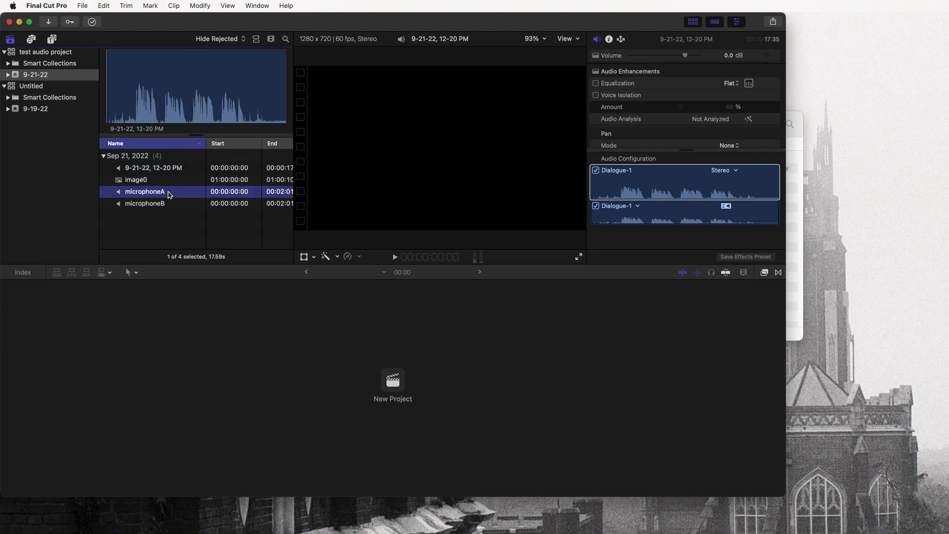
pyautogui.click(171, 206)
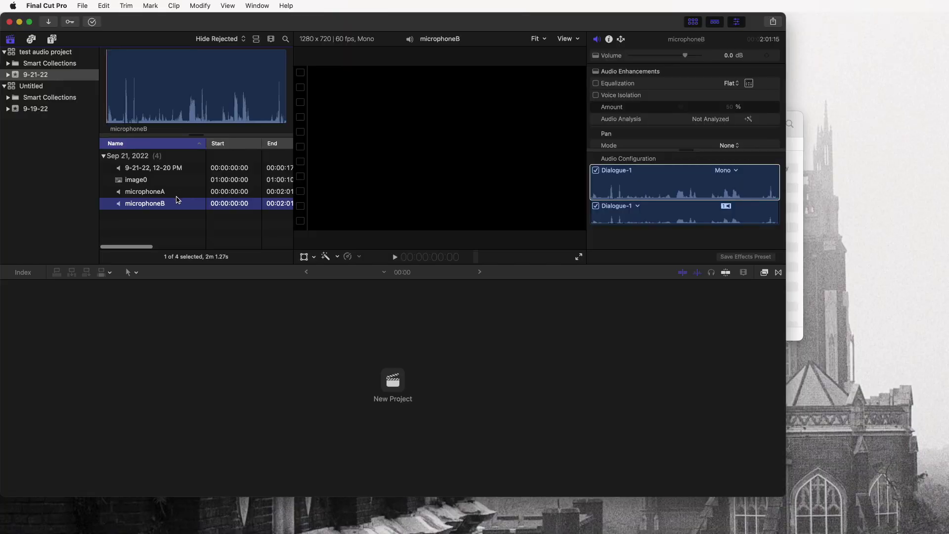
# Widen the clip browser and compare the start, end and media durations of microphoneA and microphoneB
pyautogui.hscroll(3, 182, 196)
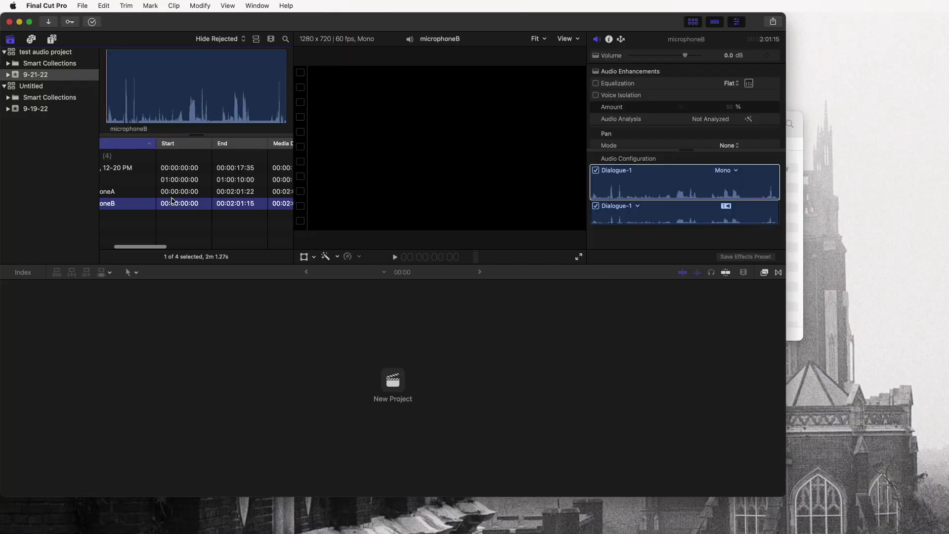
pyautogui.hscroll(-3, 173, 200)
pyautogui.hscroll(3, 198, 208)
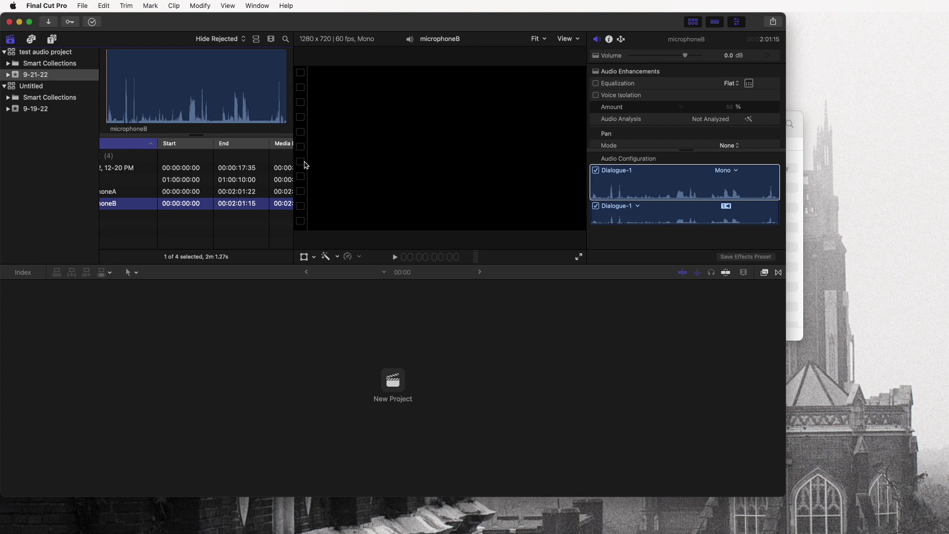
pyautogui.moveTo(292, 157); pyautogui.dragTo(398, 164)
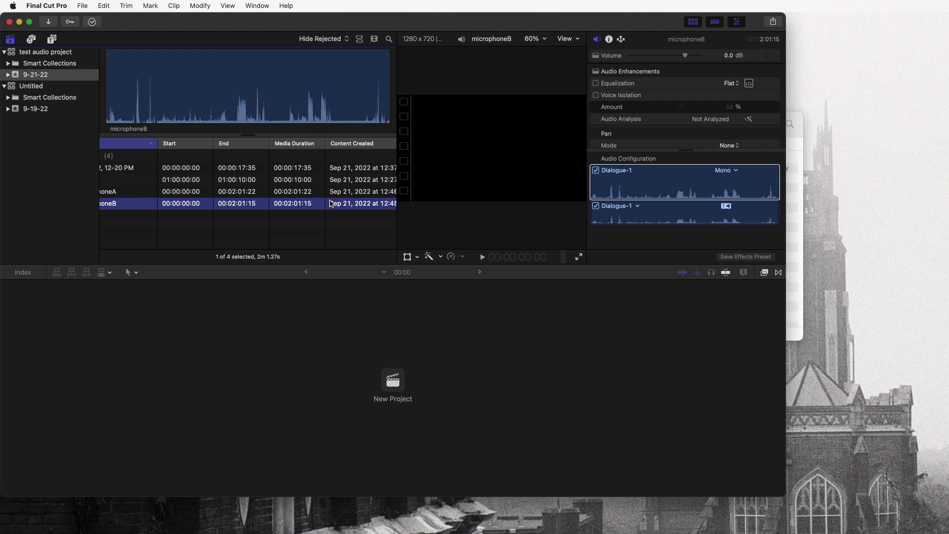
pyautogui.hscroll(-3, 281, 211)
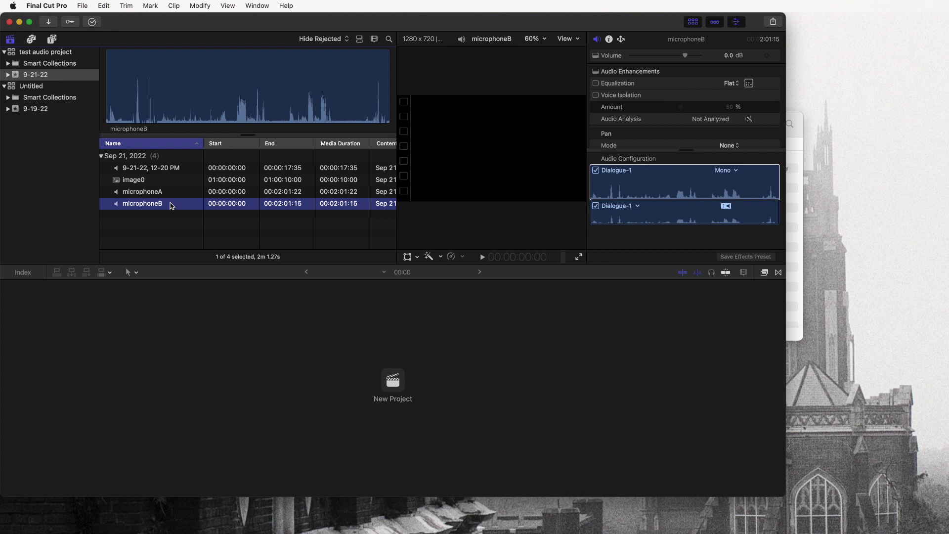
pyautogui.hscroll(3, 171, 205)
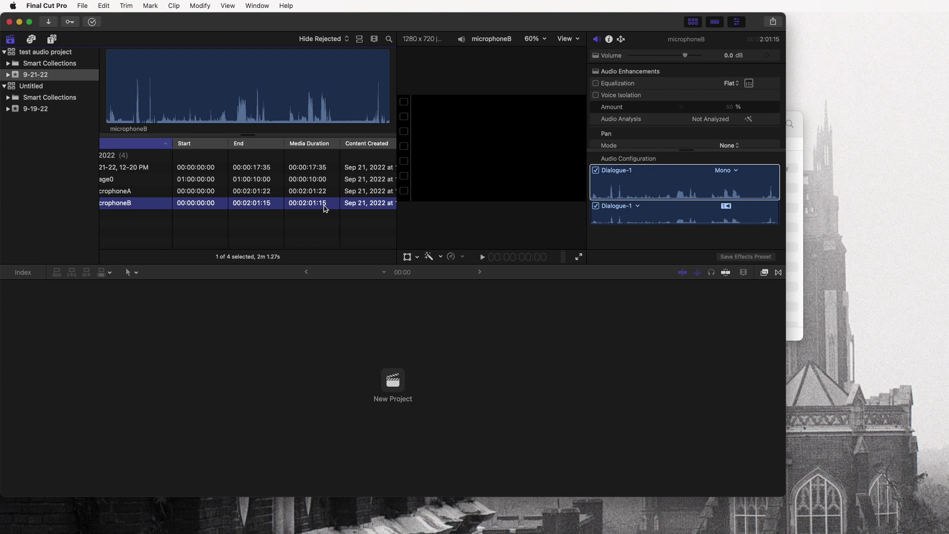
pyautogui.hscroll(-3, 188, 203)
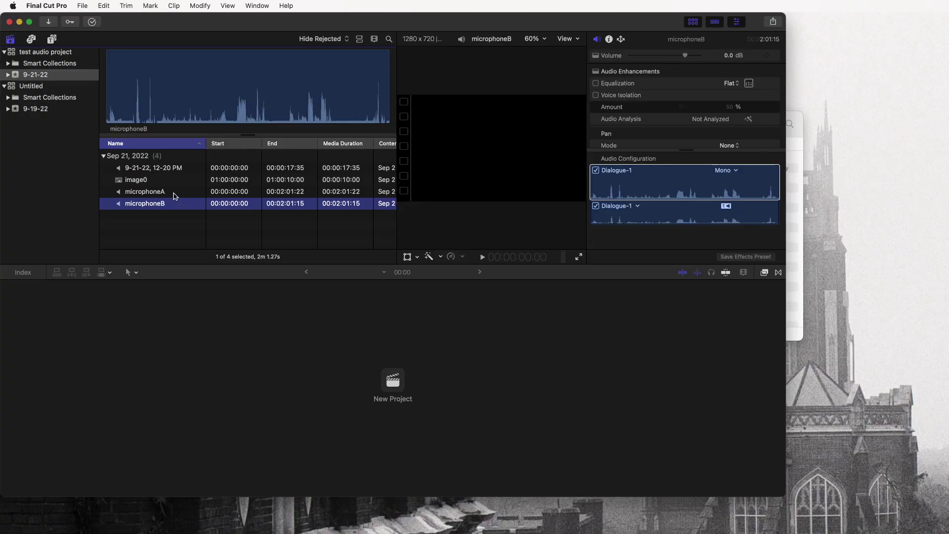
# Synchronize microphoneA and microphoneB into one clip in the 9-21-22 event, using audio for synchronization
pyautogui.click(174, 196)
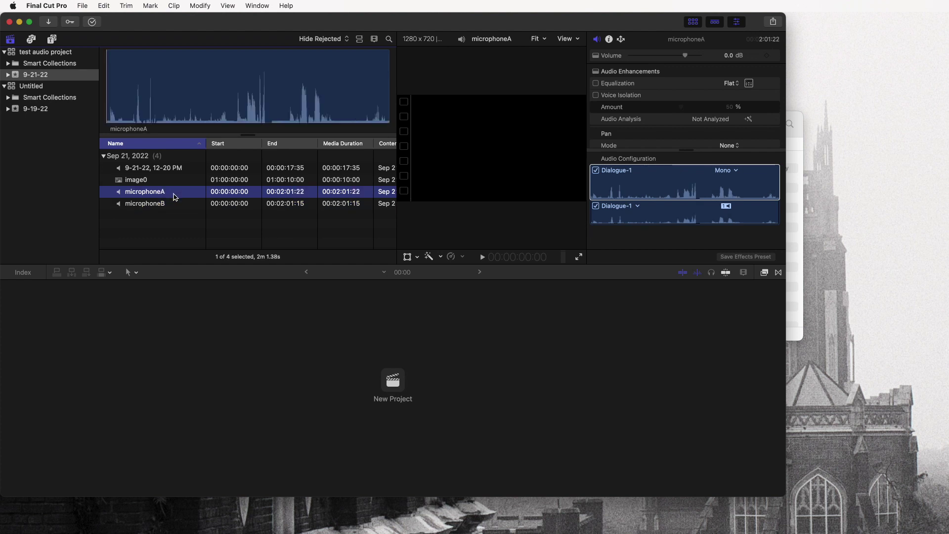
pyautogui.keyDown('shift'); pyautogui.click(173, 204); pyautogui.keyUp('shift')
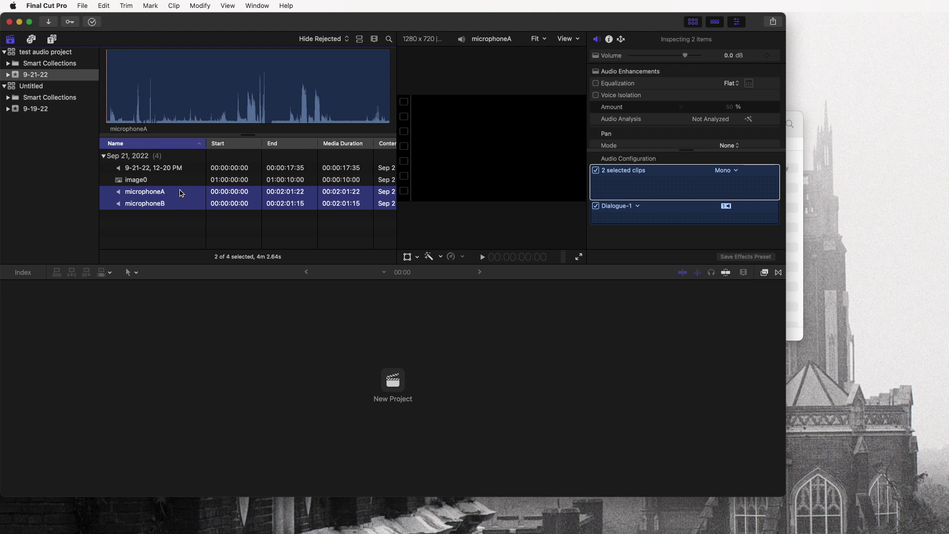
pyautogui.keyDown('super'); pyautogui.click(179, 194); pyautogui.keyUp('super')
pyautogui.keyDown('super'); pyautogui.click(179, 196); pyautogui.keyUp('super')
pyautogui.click(175, 6)
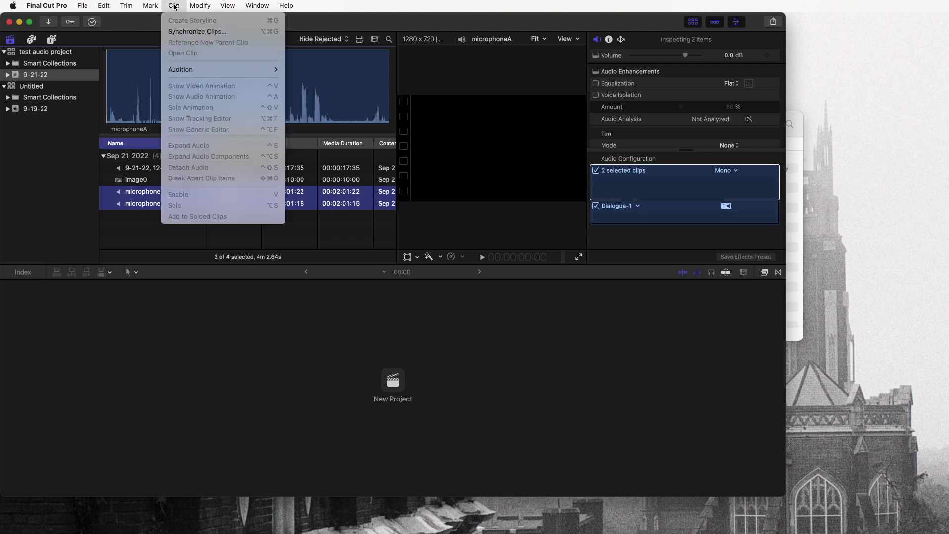
pyautogui.click(182, 31)
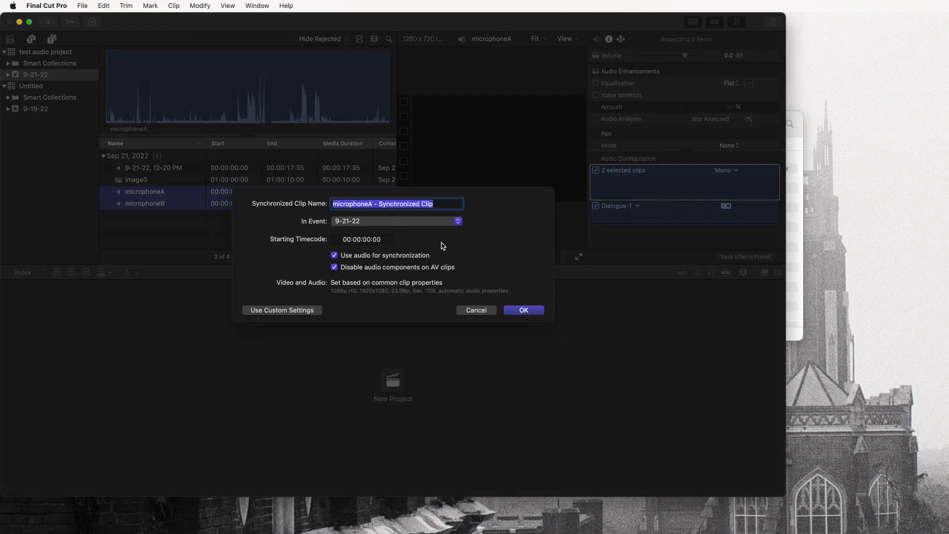
pyautogui.click(523, 310)
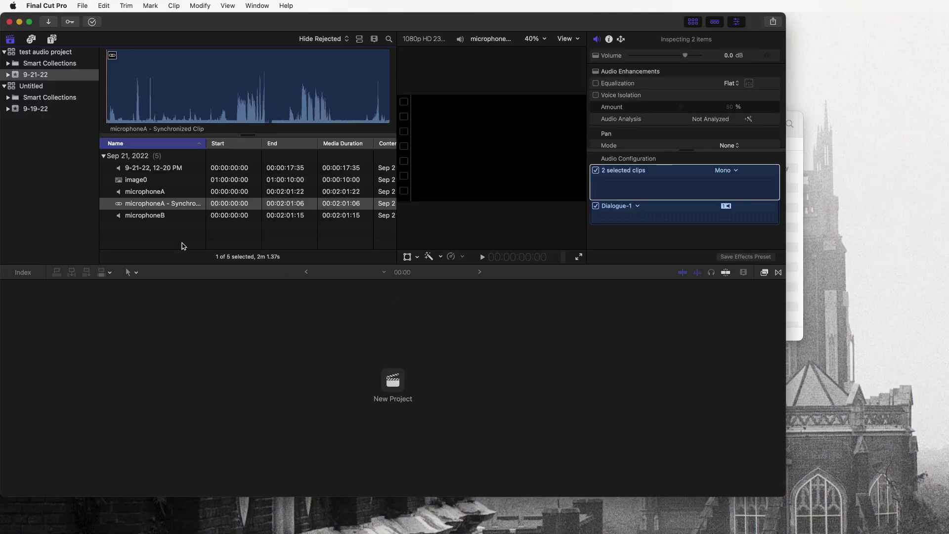
# Rename the synchronized clip to "rode-synced" and open it in the timeline to view both microphone tracks
pyautogui.click(176, 208)
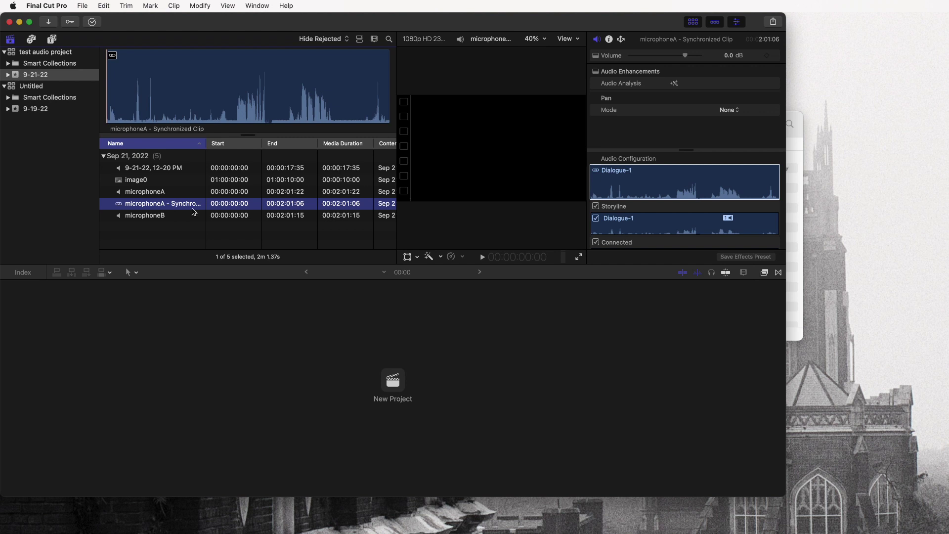
pyautogui.doubleClick(193, 208)
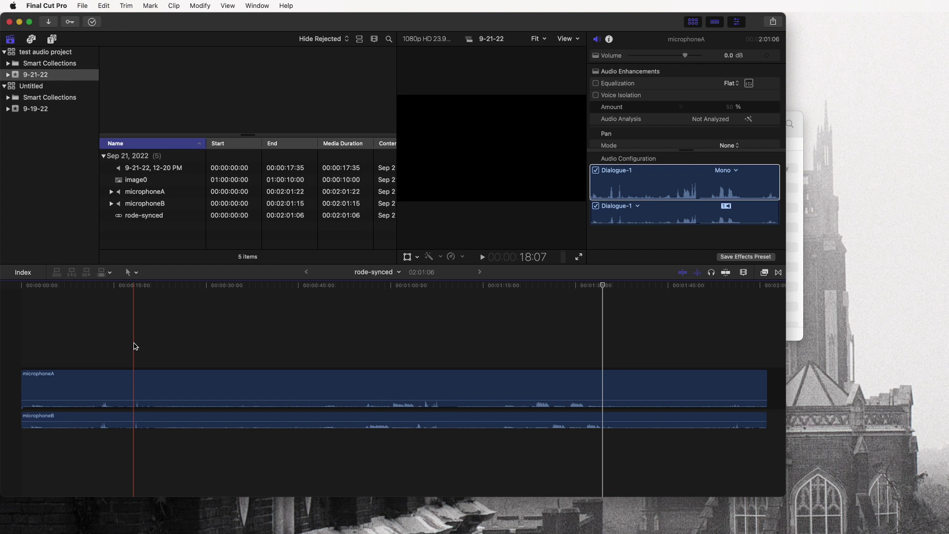
pyautogui.click(157, 217)
pyautogui.click(157, 217)
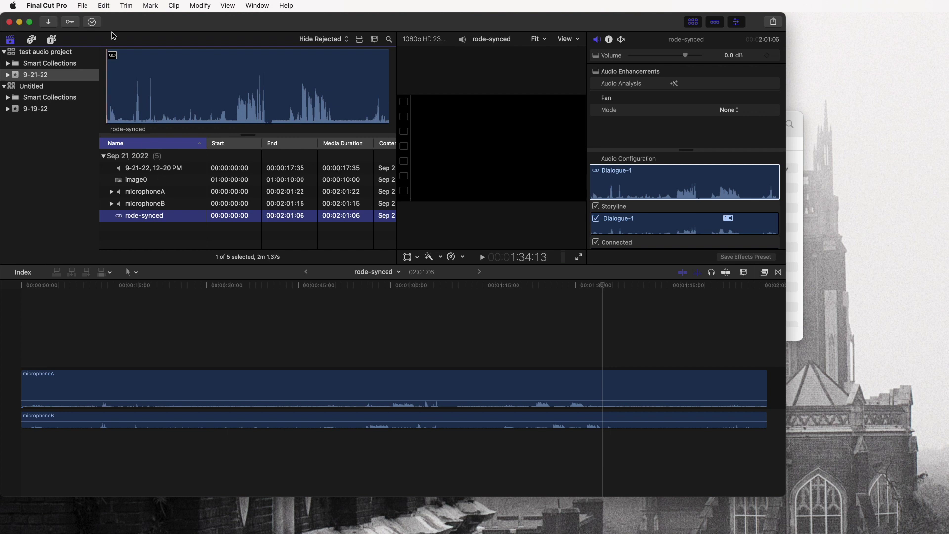
# Create a new project named "test audio project" in the 9-21-22 event
pyautogui.click(91, 7)
pyautogui.moveTo(89, 21)
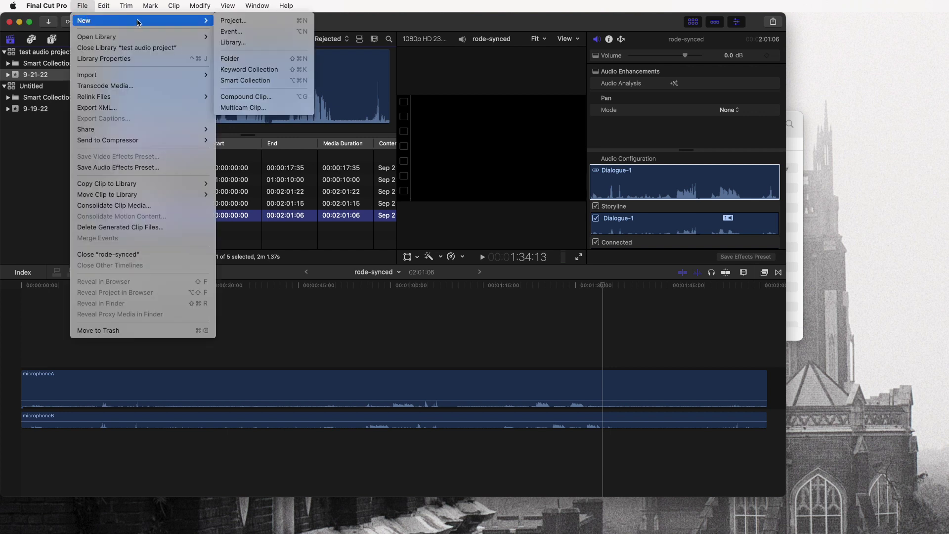
pyautogui.click(233, 20)
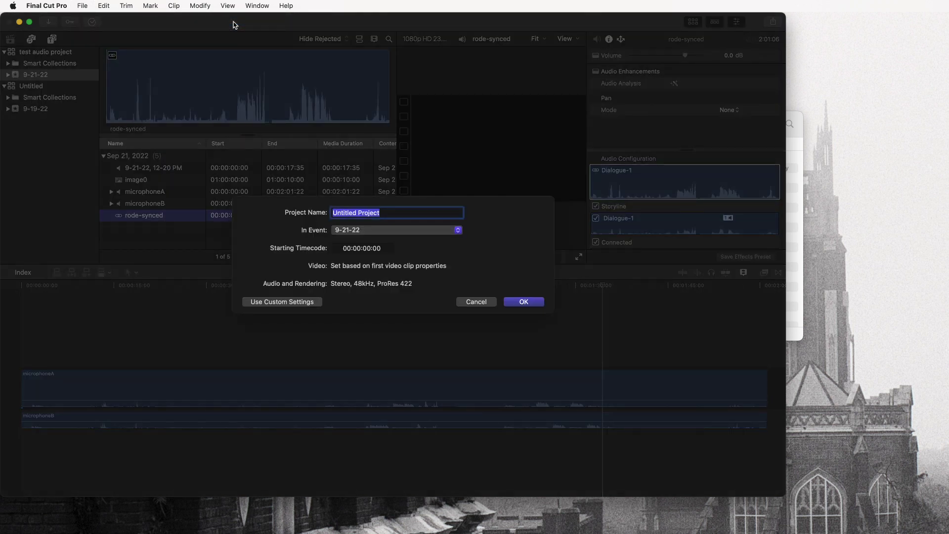
pyautogui.write('test audio project')
pyautogui.press('Return')
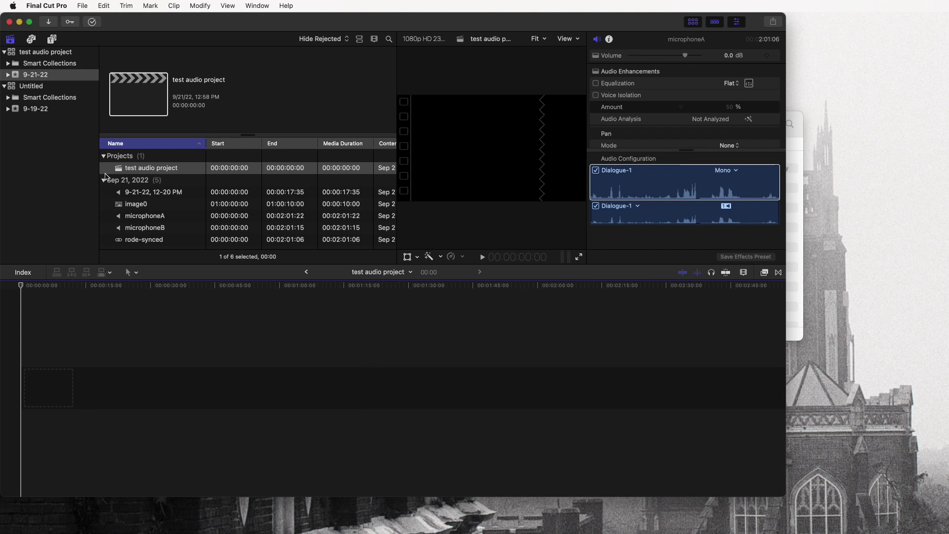
# Add the rode-synced clip to the start of the empty project timeline
pyautogui.click(142, 241)
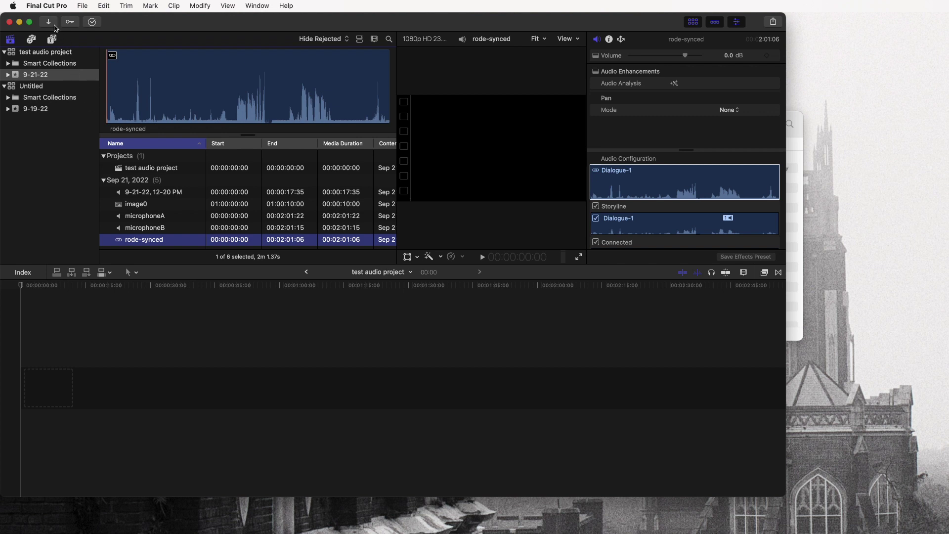
pyautogui.click(79, 282)
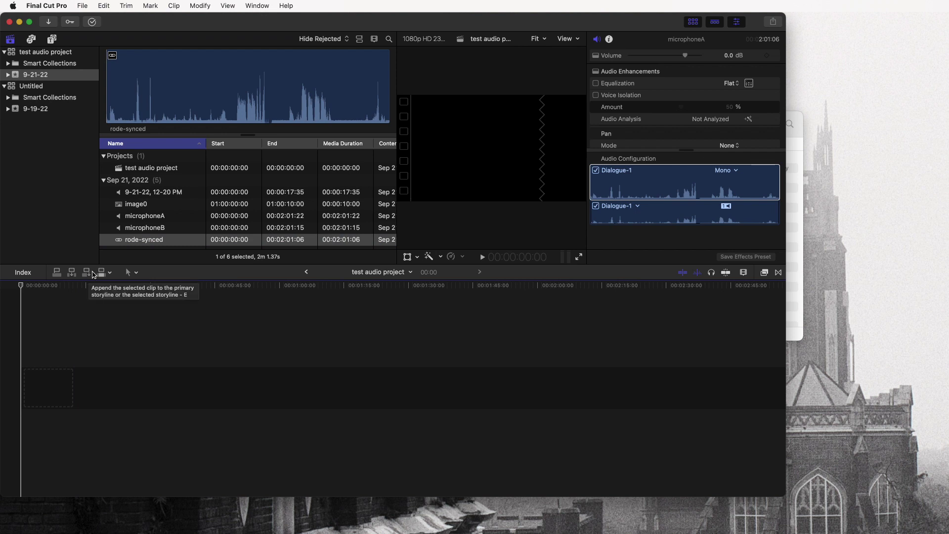
pyautogui.moveTo(142, 240); pyautogui.dragTo(66, 346)
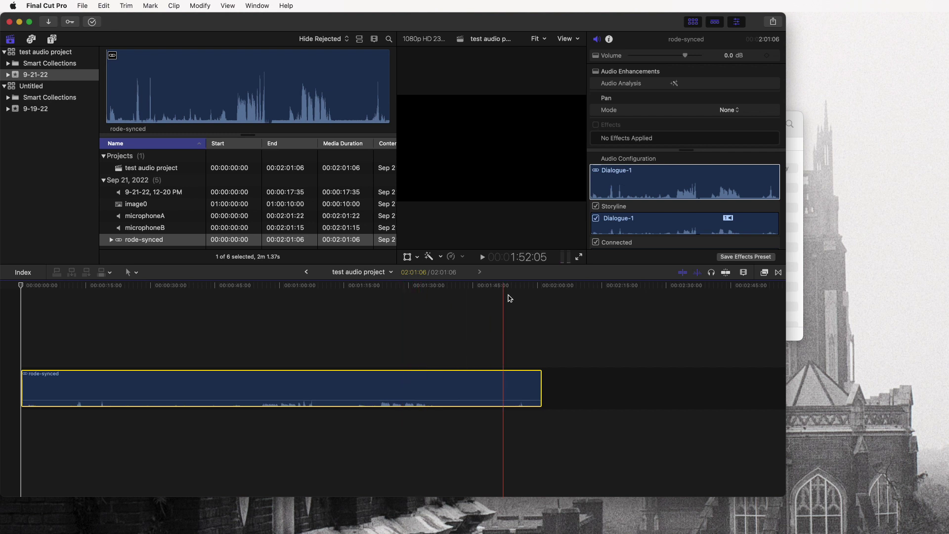
# Run the automatic audio analysis and enhancement on the rode-synced clip in the timeline
pyautogui.click(615, 108)
pyautogui.click(672, 83)
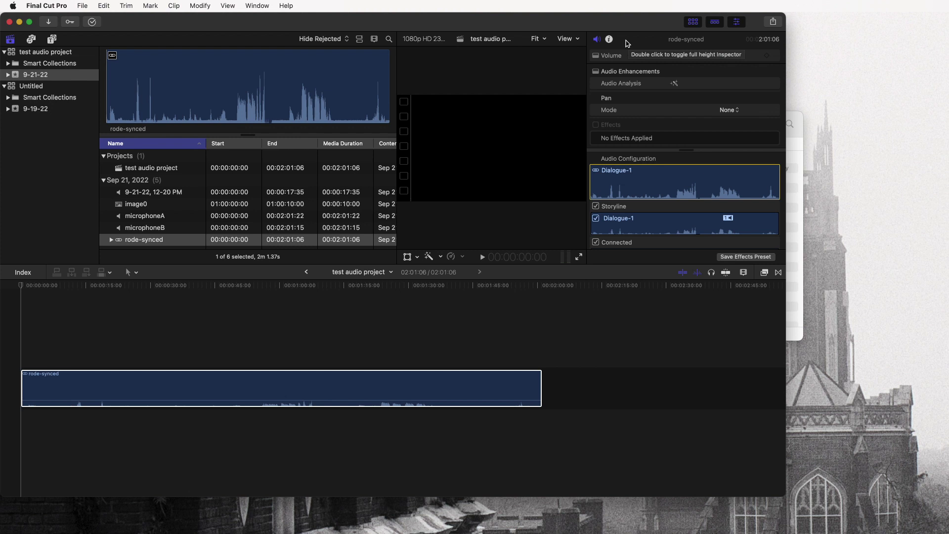
pyautogui.click(675, 84)
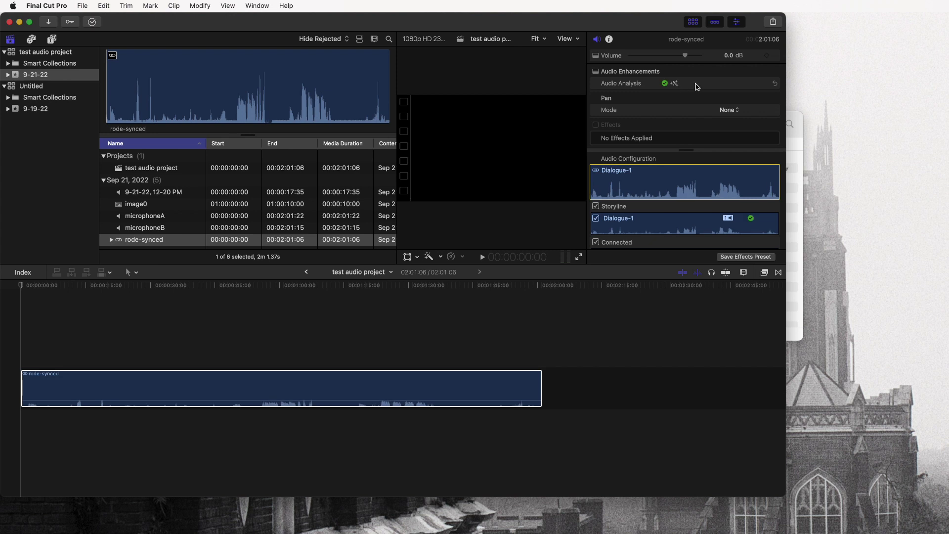
pyautogui.click(288, 392)
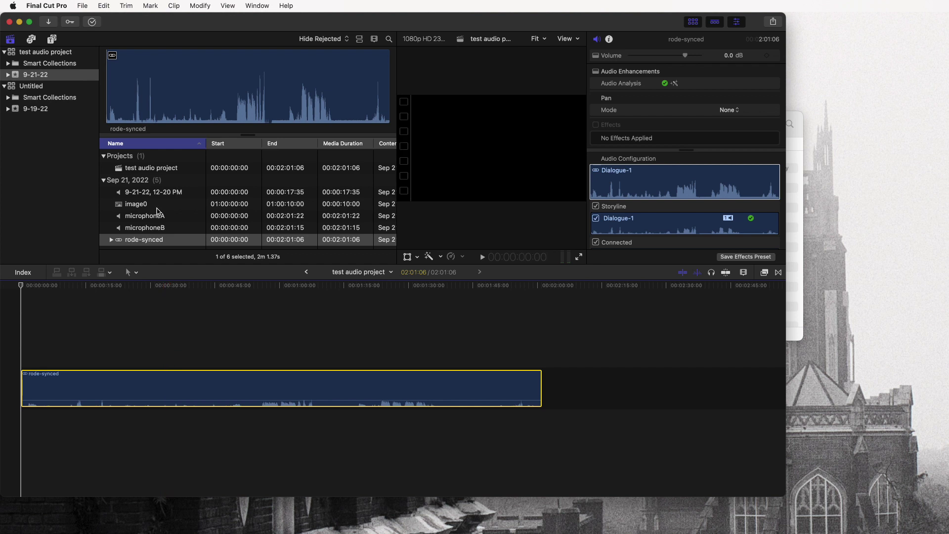
# Place image0 above the rode-synced clip and extend both of its ends to cover the clip's full length
pyautogui.press('super+1')
pyautogui.moveTo(141, 207); pyautogui.dragTo(134, 331)
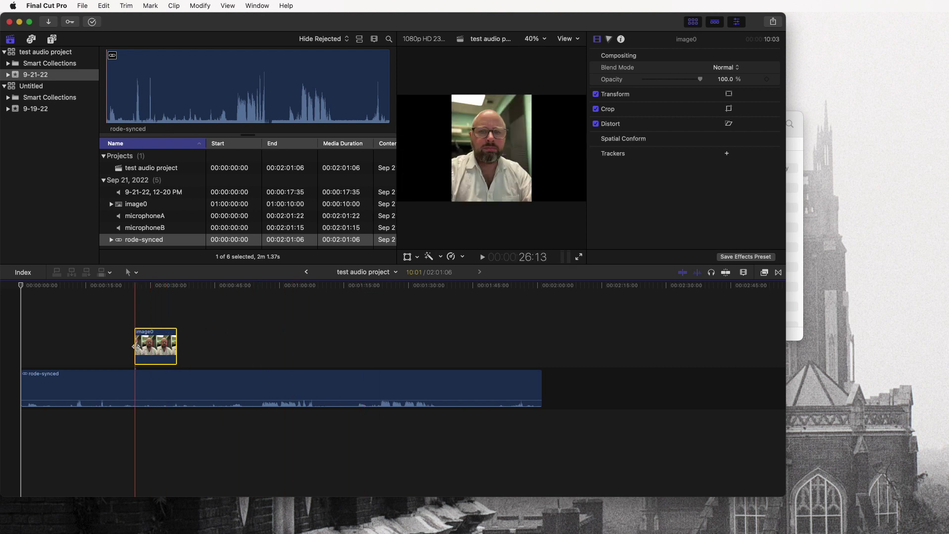
pyautogui.moveTo(135, 346); pyautogui.dragTo(21, 345)
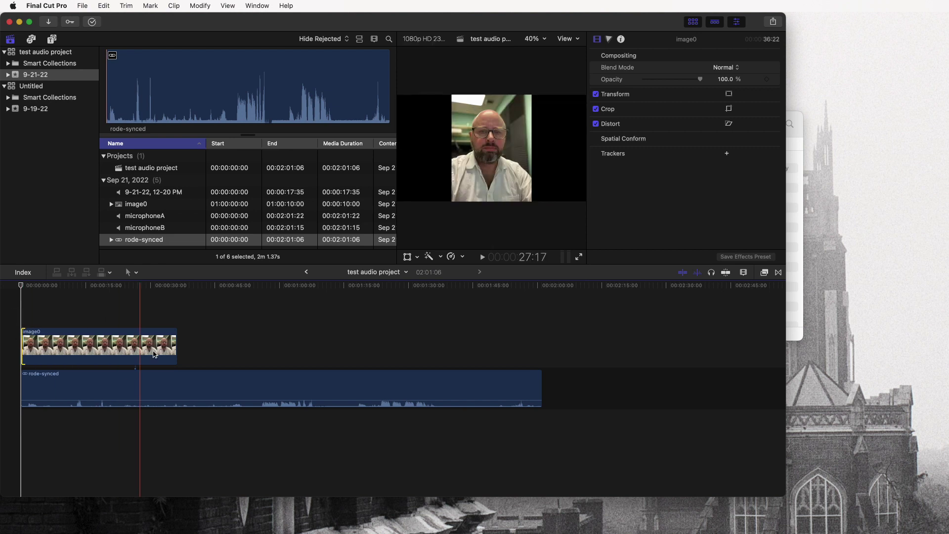
pyautogui.moveTo(177, 346); pyautogui.dragTo(541, 360)
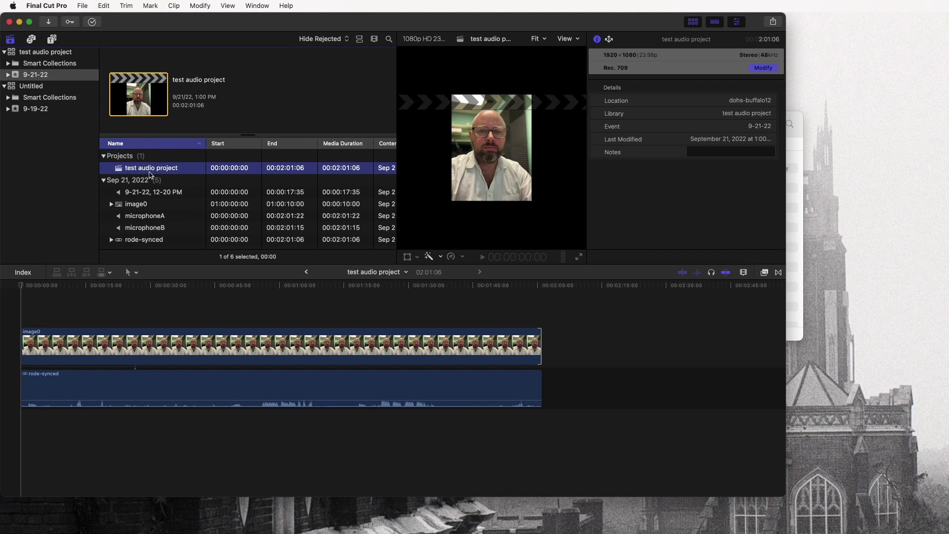
# Open the YouTube & Facebook share settings for the test audio project
pyautogui.click(148, 272)
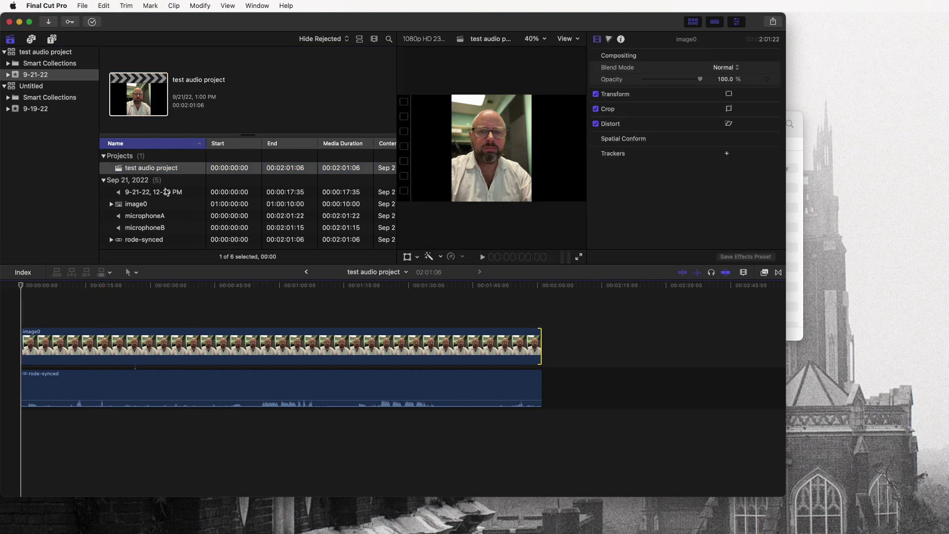
pyautogui.click(152, 219)
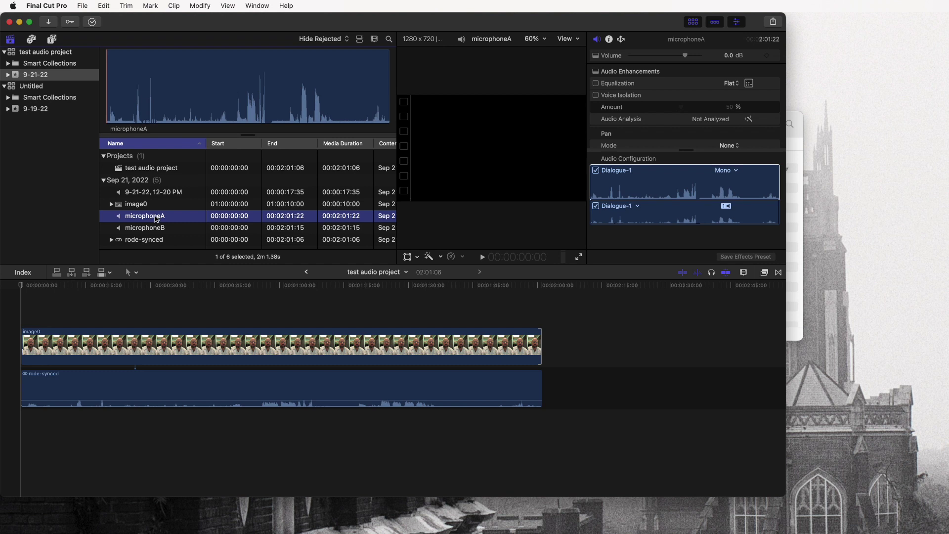
pyautogui.click(166, 172)
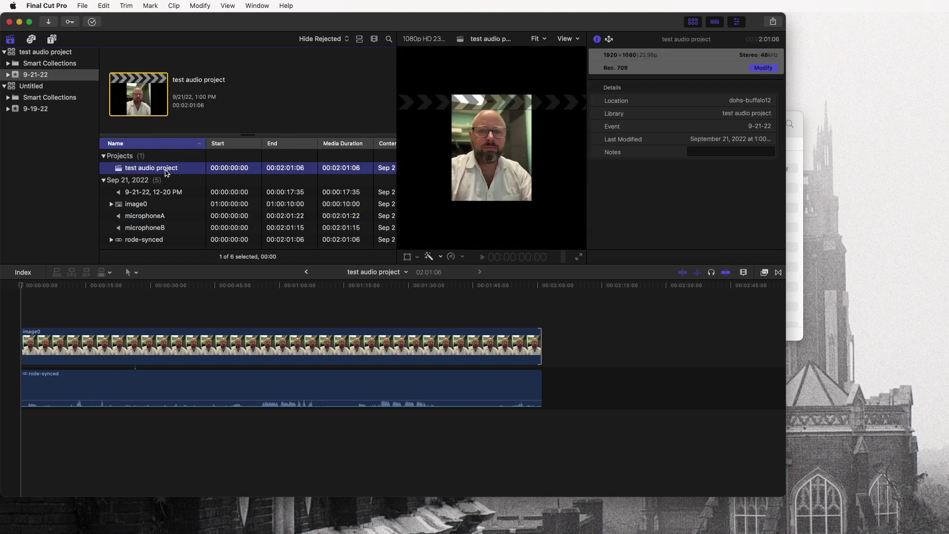
pyautogui.click(82, 6)
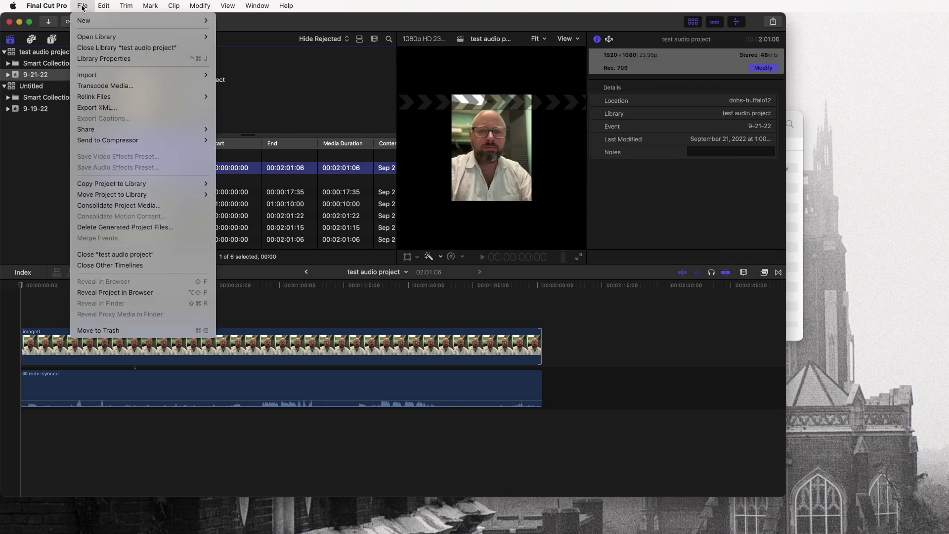
pyautogui.moveTo(118, 129)
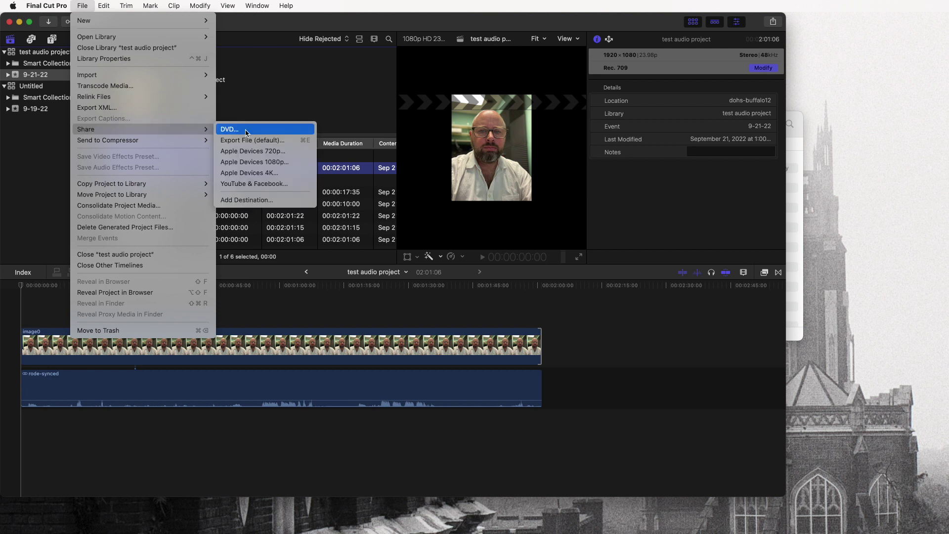
pyautogui.click(254, 184)
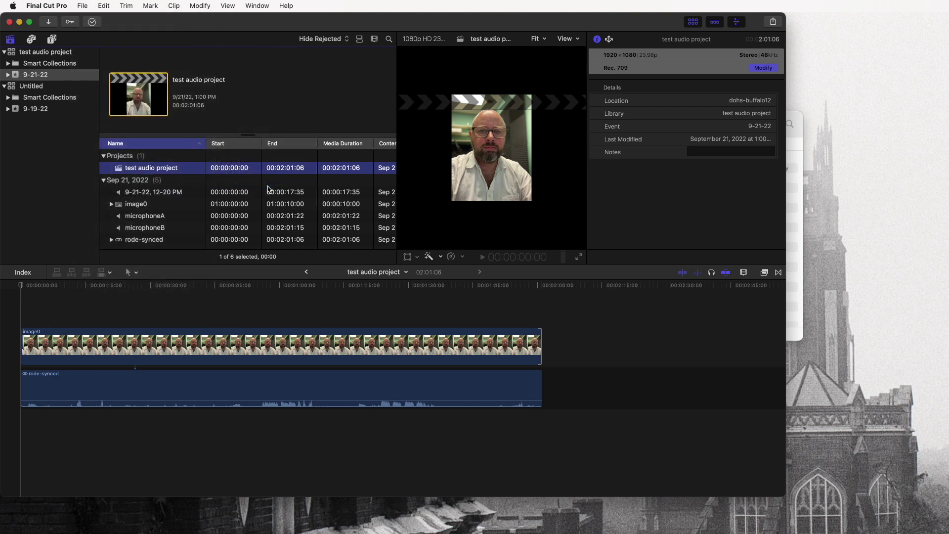
pyautogui.moveTo(500, 131); pyautogui.dragTo(326, 126)
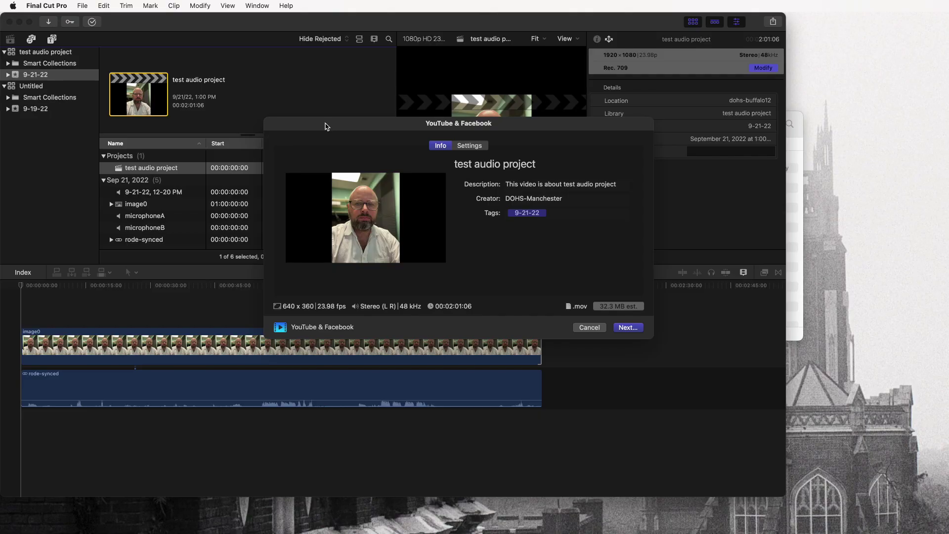
# Set the export resolution to 1080 x 608
pyautogui.click(470, 147)
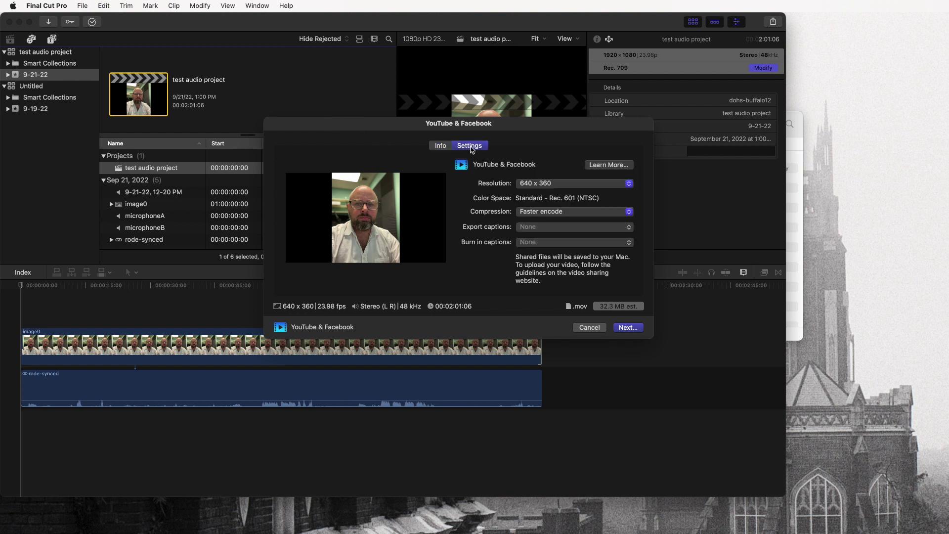
pyautogui.click(588, 185)
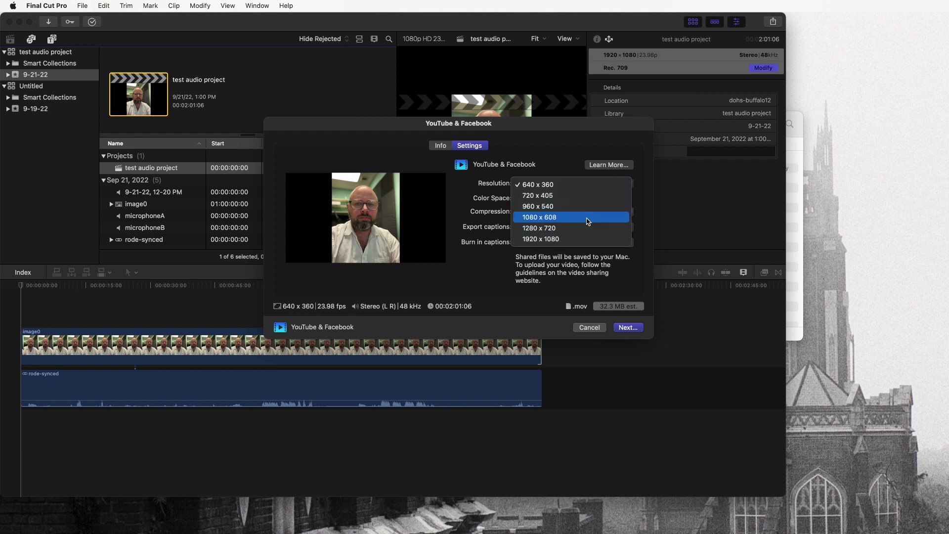
pyautogui.click(588, 221)
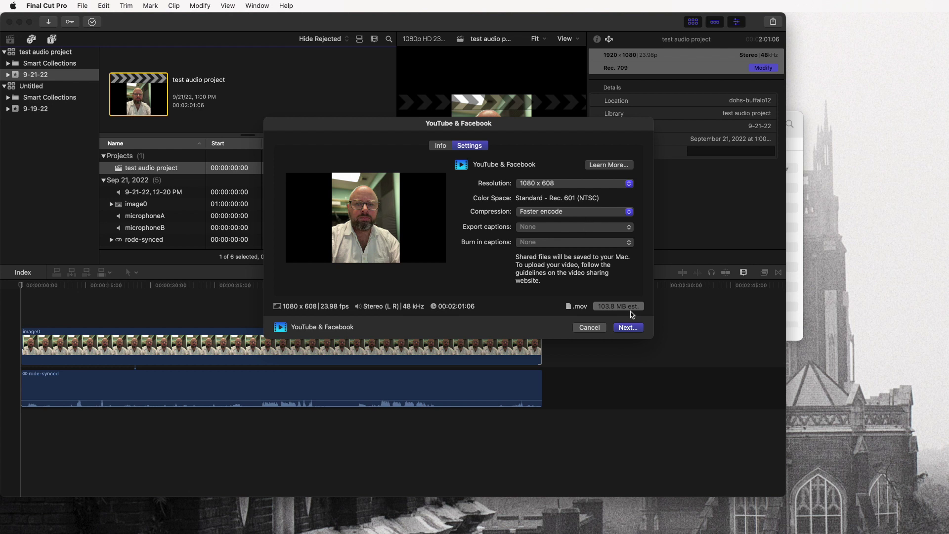
# Save the export as "test audio project" on the dohs-buffalo12 drive and check its progress in the background tasks
pyautogui.click(637, 330)
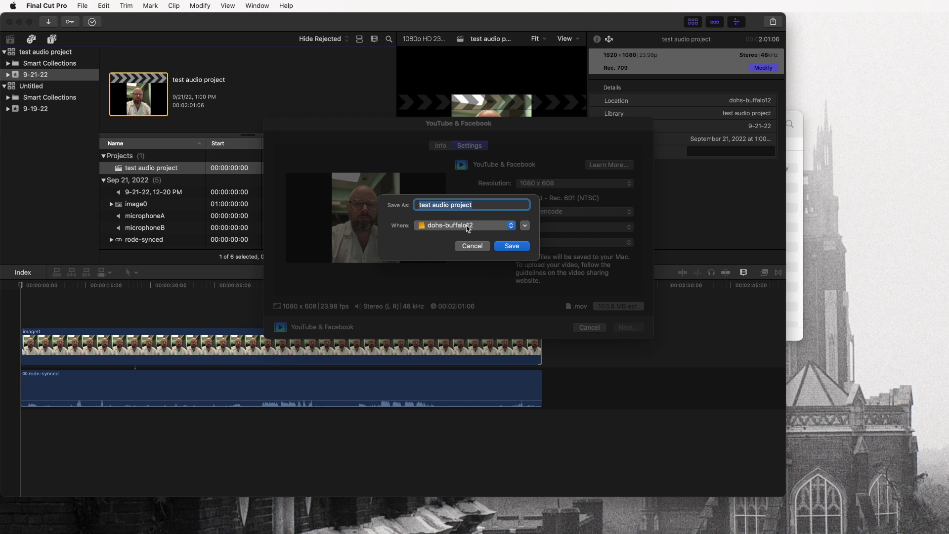
pyautogui.click(510, 247)
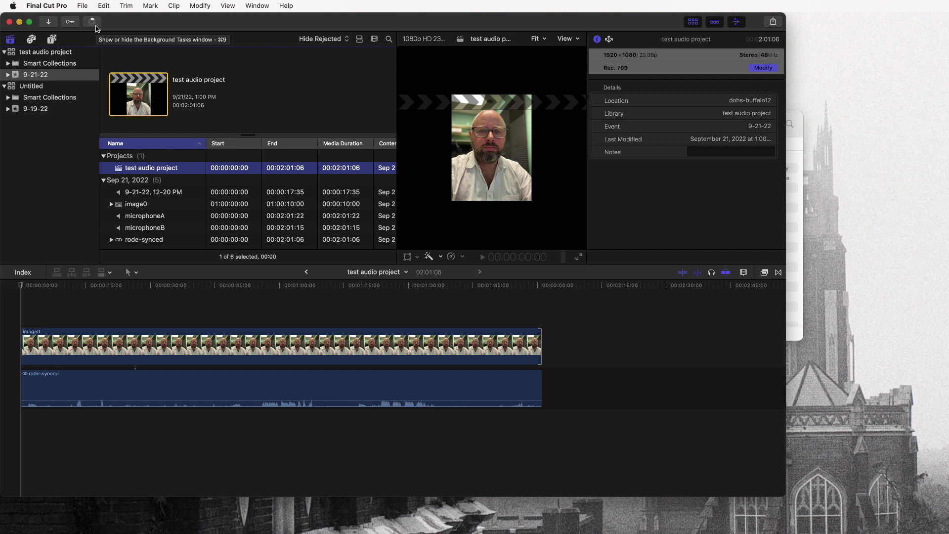
pyautogui.click(96, 26)
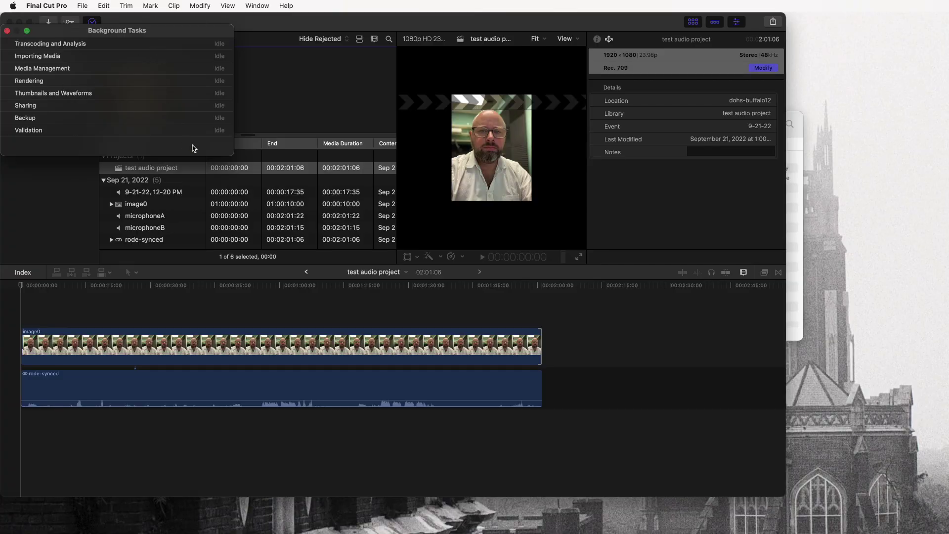
pyautogui.click(7, 30)
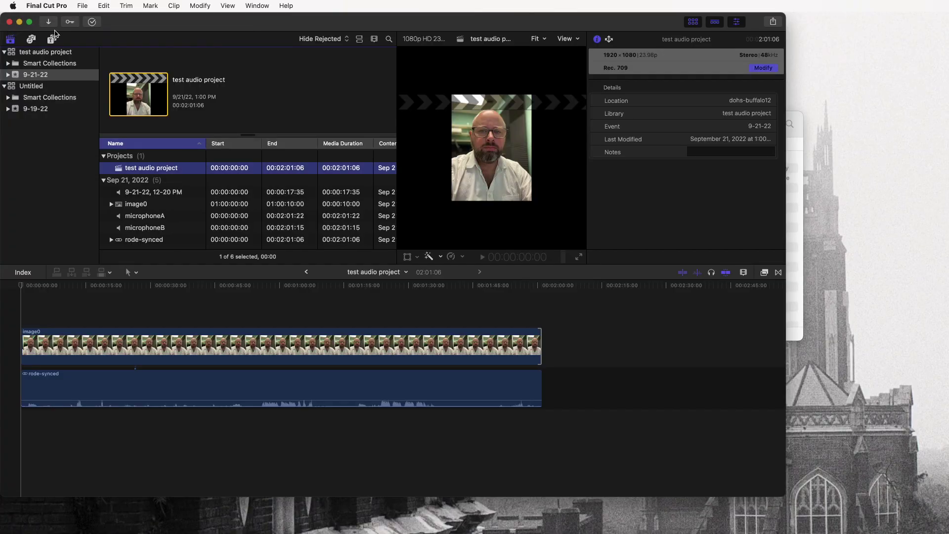